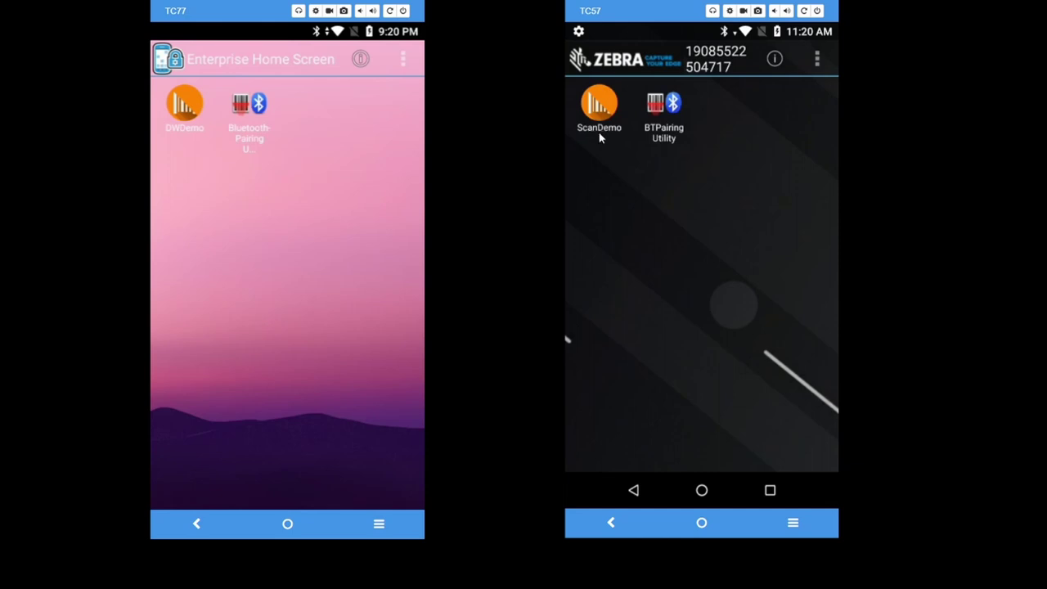
- Open the Tools screen and admin login on both TC57 and TC77, then return home without logging in
{"action": "left_click", "coordinate": [821, 59]}
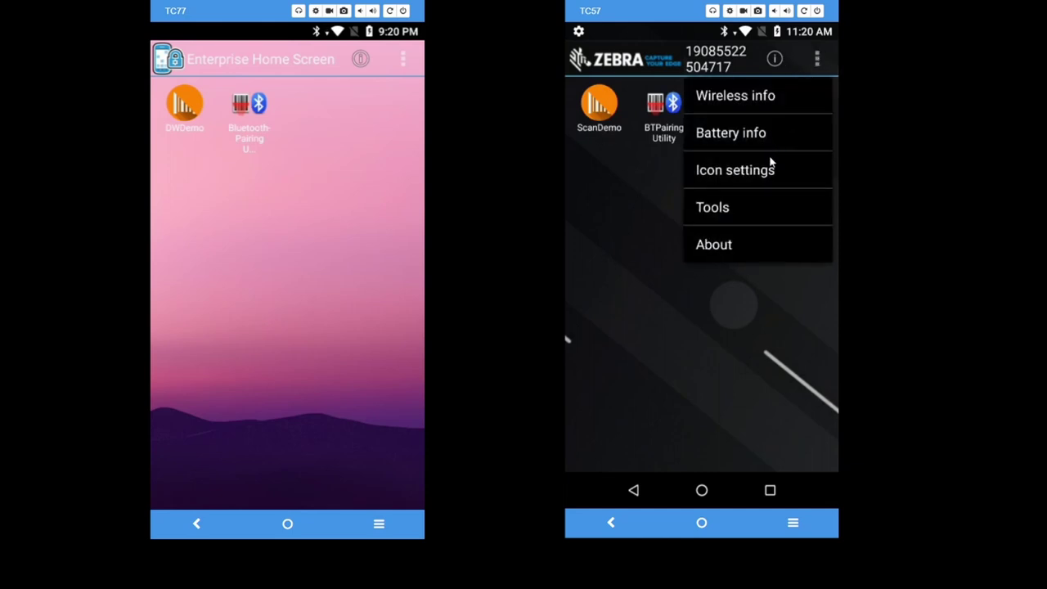
{"action": "left_click", "coordinate": [732, 208]}
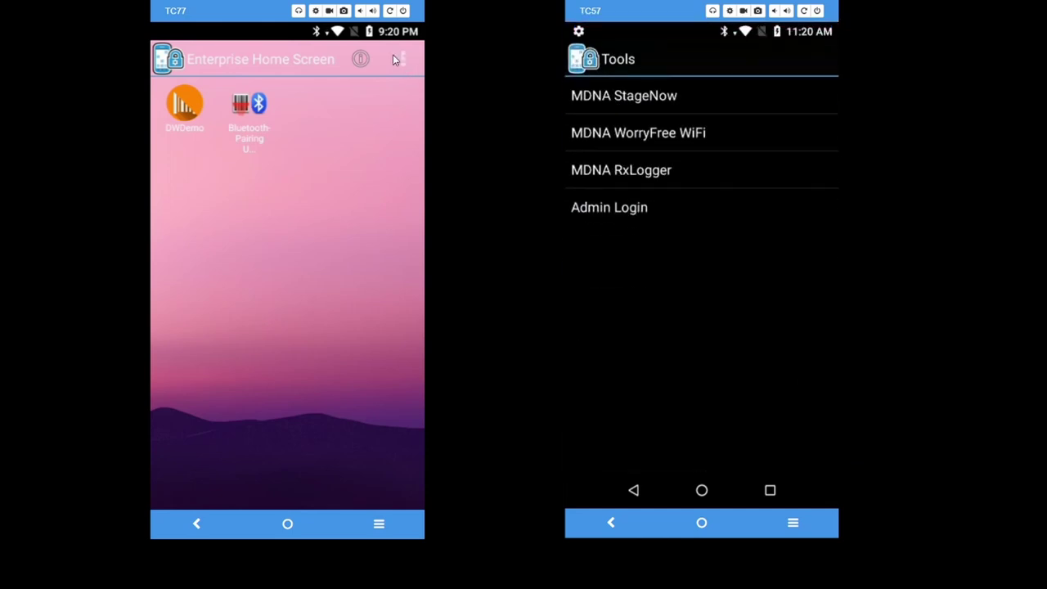
{"action": "left_click", "coordinate": [402, 61]}
{"action": "left_click", "coordinate": [364, 210]}
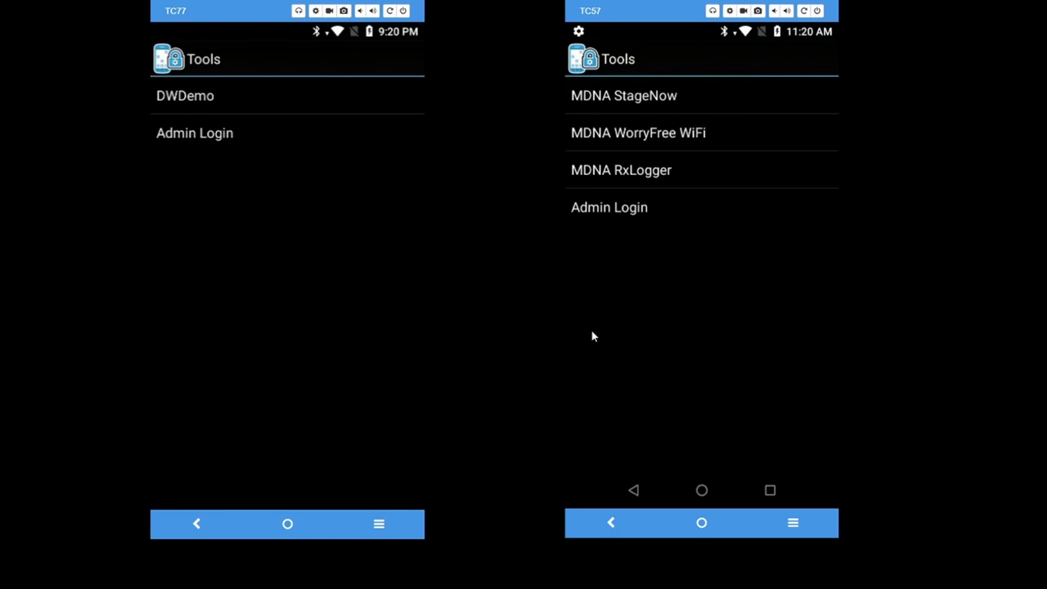
{"action": "left_click", "coordinate": [245, 135]}
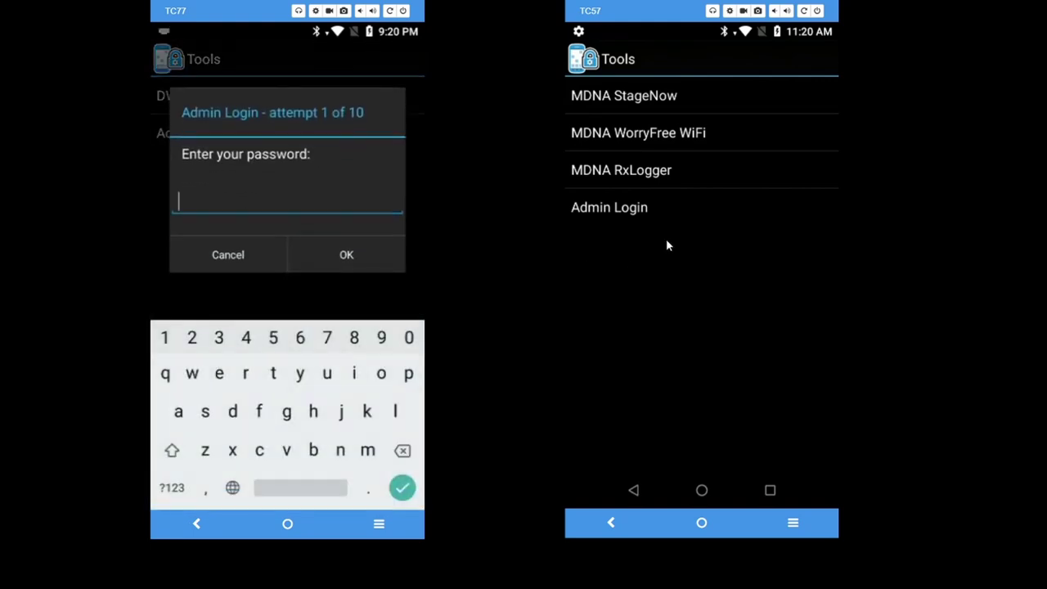
{"action": "left_click", "coordinate": [643, 209]}
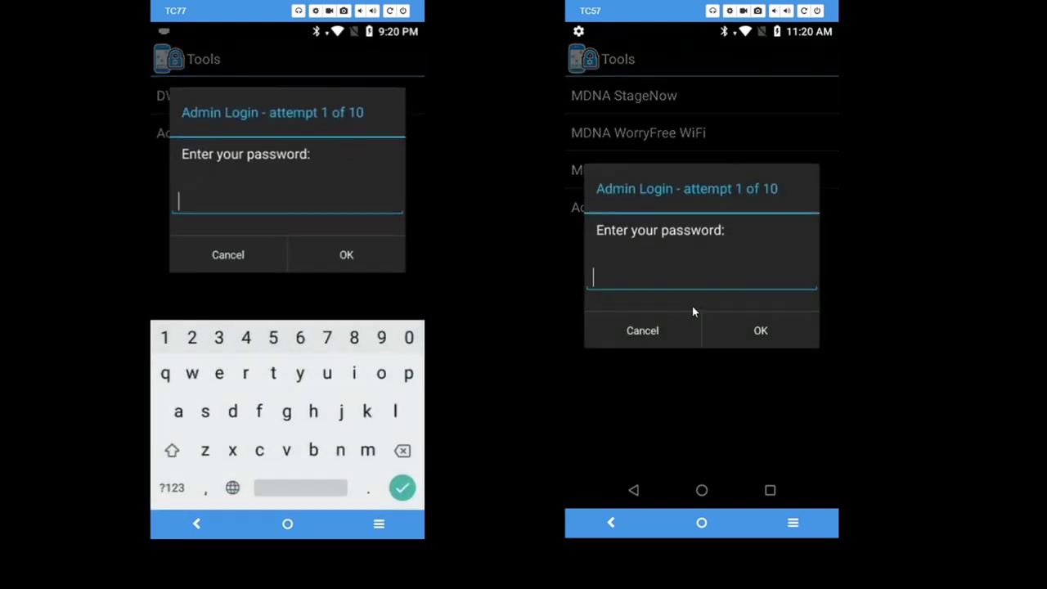
{"action": "left_click", "coordinate": [651, 275]}
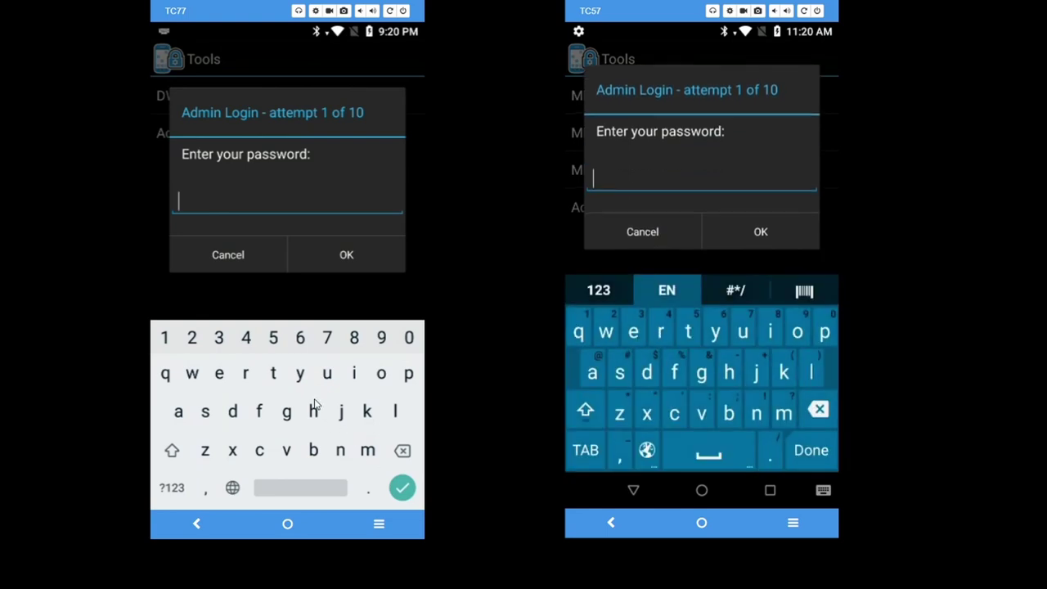
{"action": "left_click", "coordinate": [287, 523]}
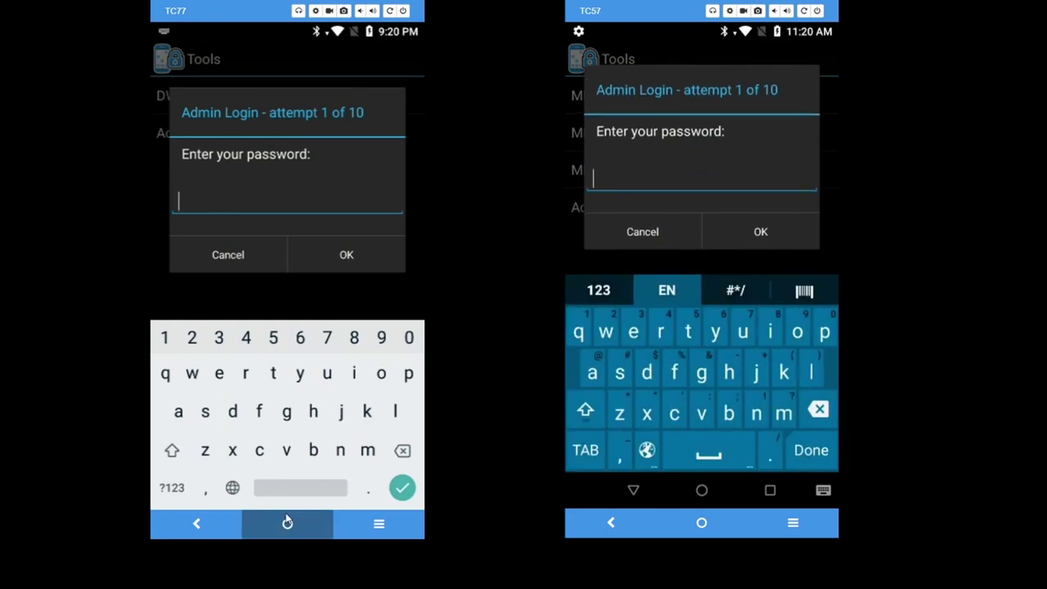
{"action": "left_click", "coordinate": [702, 491]}
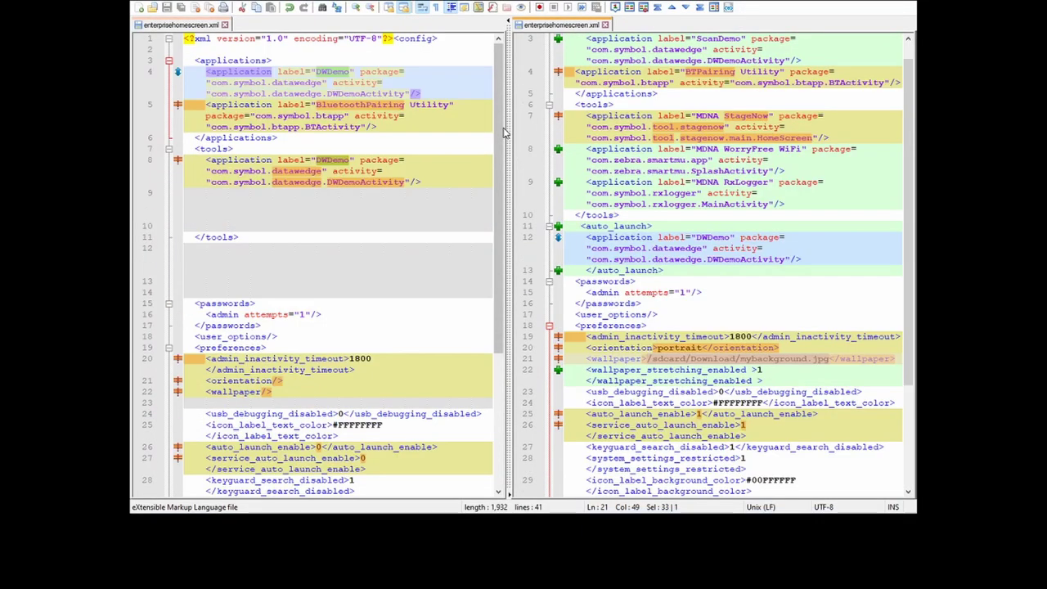
- Review the config's ScanDemo, MDNA StageNow, WorryFree WiFi, RxLogger and DWDemo auto-launch entries
{"action": "scroll", "coordinate": [501, 147], "scroll_direction": "up", "scroll_amount": 5}
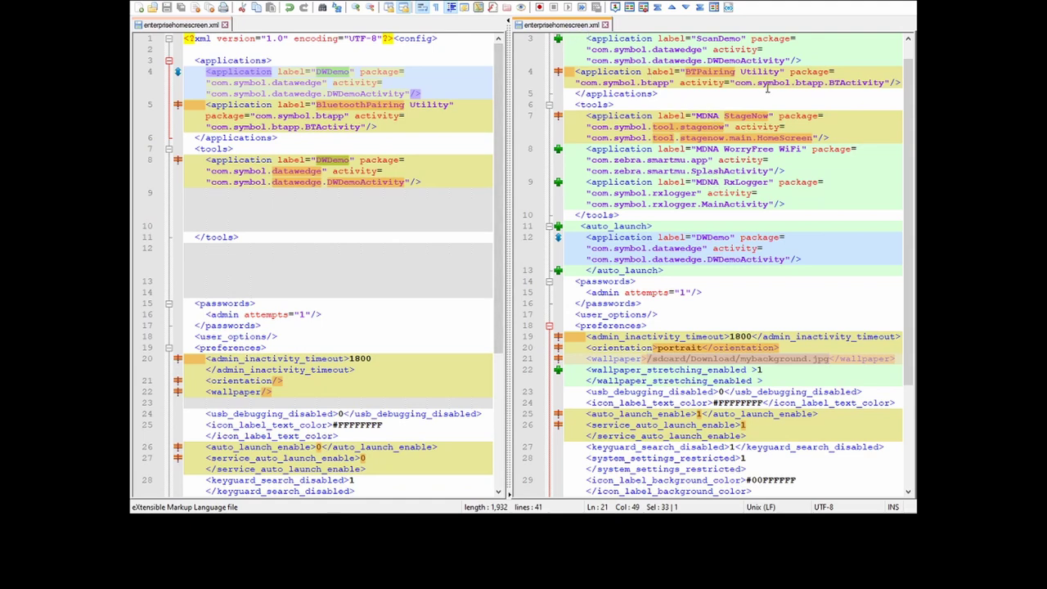
{"action": "scroll", "coordinate": [847, 139], "scroll_direction": "up", "scroll_amount": 1}
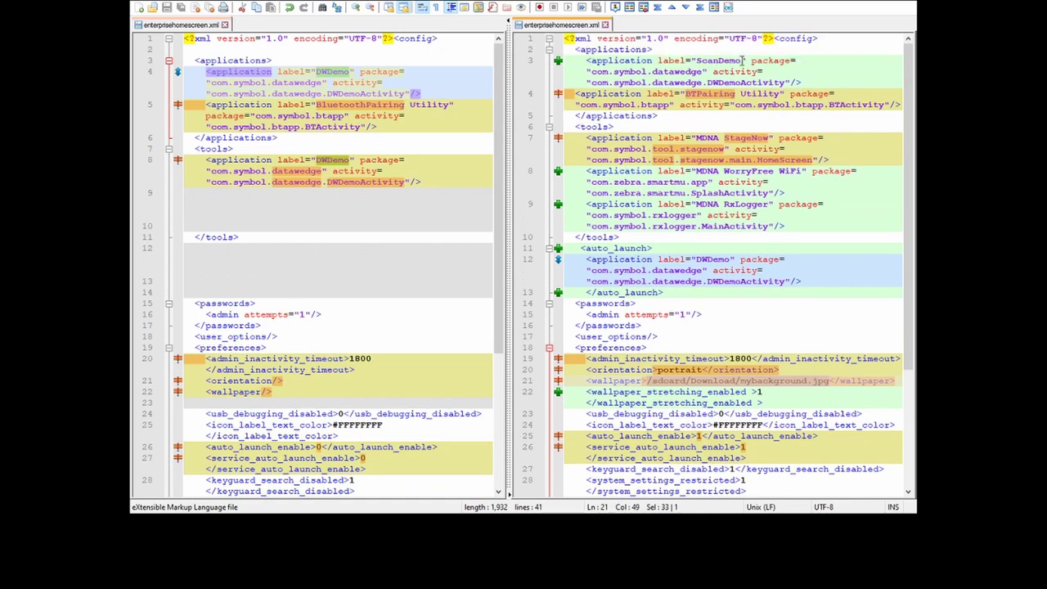
{"action": "left_click_drag", "start_coordinate": [742, 61], "coordinate": [697, 61]}
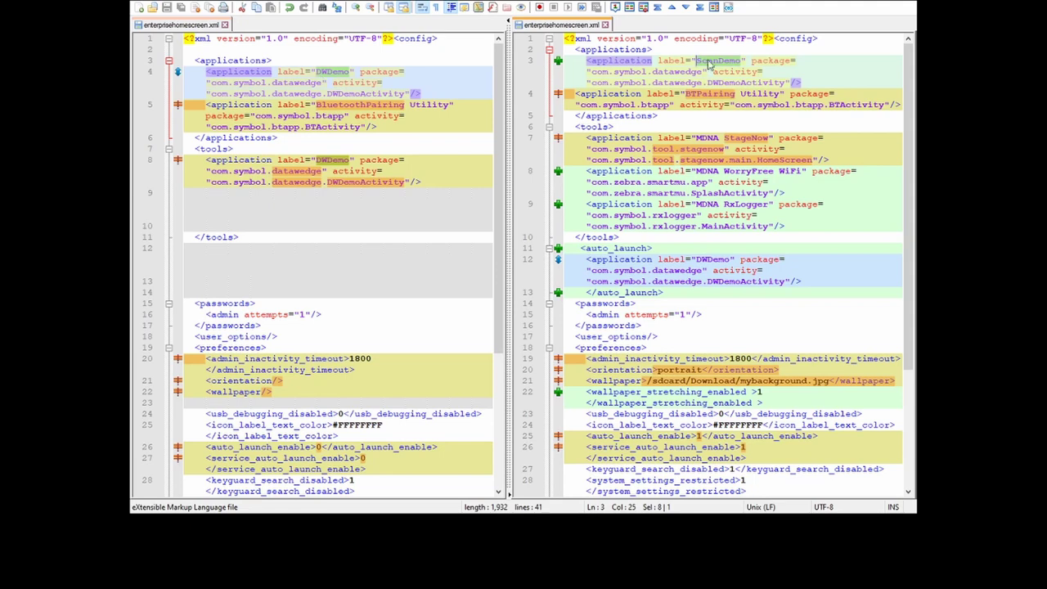
{"action": "left_click_drag", "start_coordinate": [707, 72], "coordinate": [701, 62]}
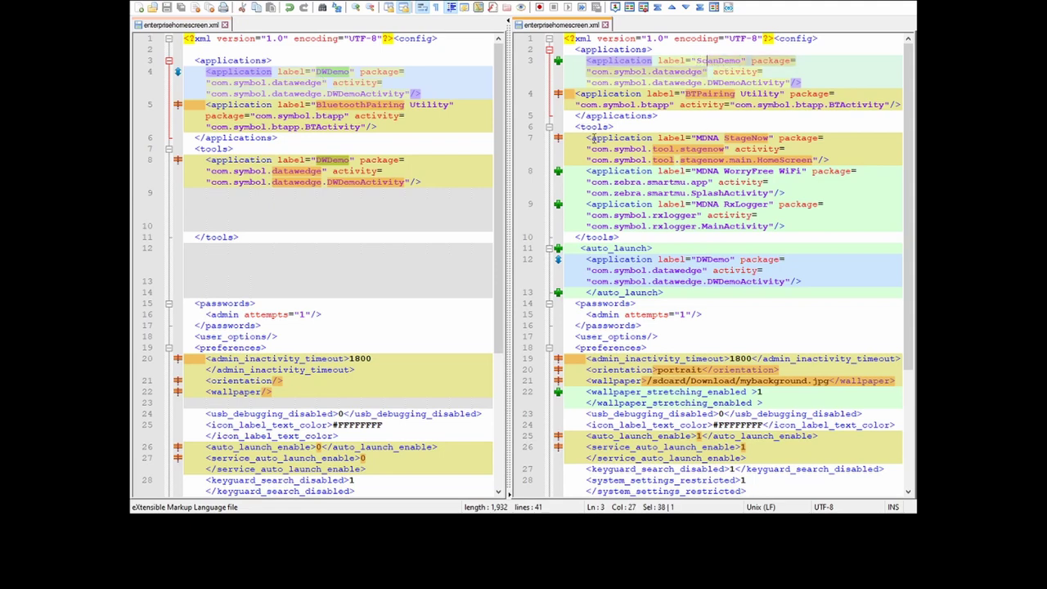
{"action": "left_click_drag", "start_coordinate": [586, 138], "coordinate": [827, 223]}
{"action": "left_click", "coordinate": [651, 152]}
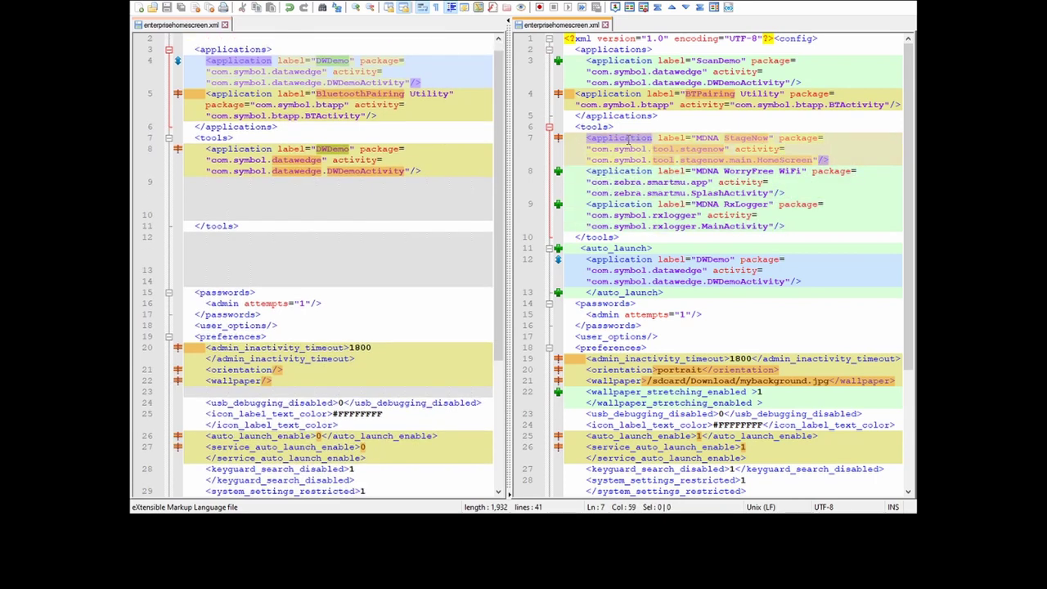
{"action": "left_click", "coordinate": [760, 139]}
{"action": "left_click_drag", "start_coordinate": [848, 163], "coordinate": [576, 137]}
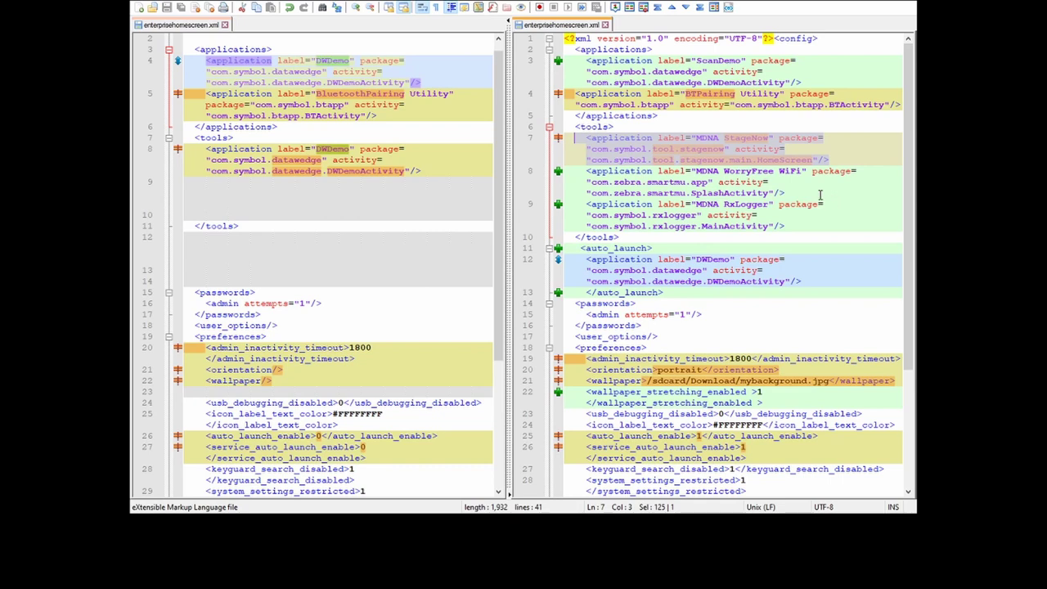
{"action": "left_click_drag", "start_coordinate": [798, 193], "coordinate": [591, 181]}
{"action": "left_click_drag", "start_coordinate": [798, 226], "coordinate": [586, 209]}
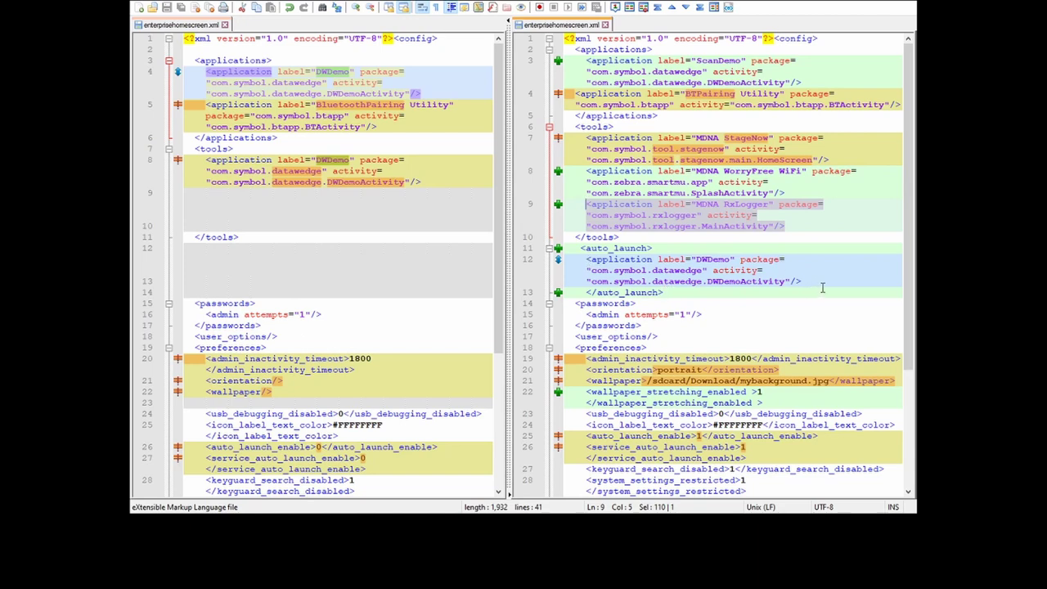
{"action": "left_click_drag", "start_coordinate": [820, 283], "coordinate": [575, 260]}
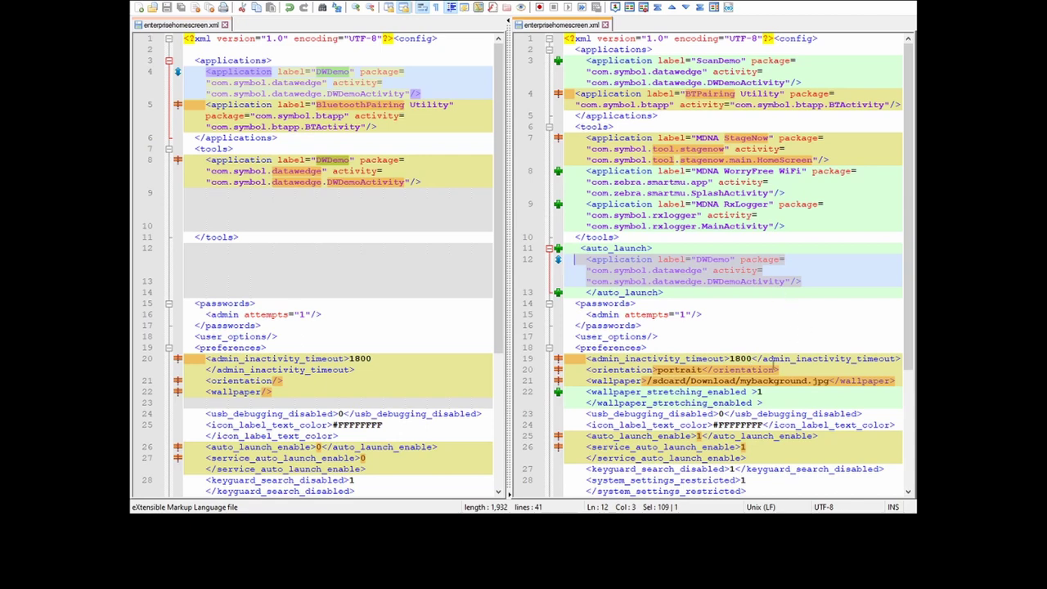
- Check the wallpaper path /sdcard/Download/mybackground.jpg, the [serial_number] title and the Zebra.png icon path
{"action": "scroll", "coordinate": [775, 359], "scroll_direction": "down", "scroll_amount": 4}
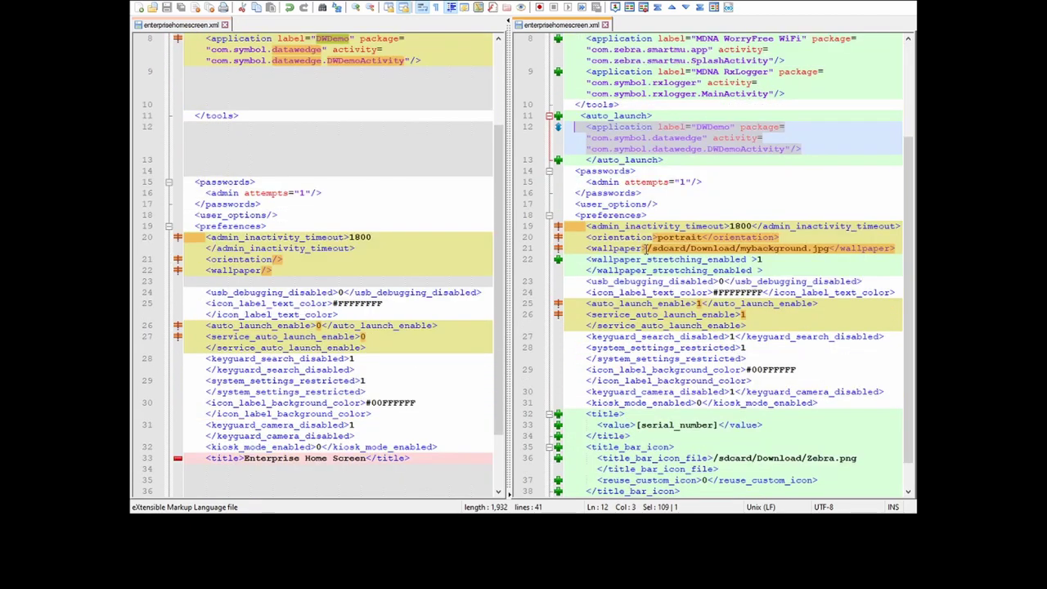
{"action": "left_click_drag", "start_coordinate": [584, 248], "coordinate": [835, 248]}
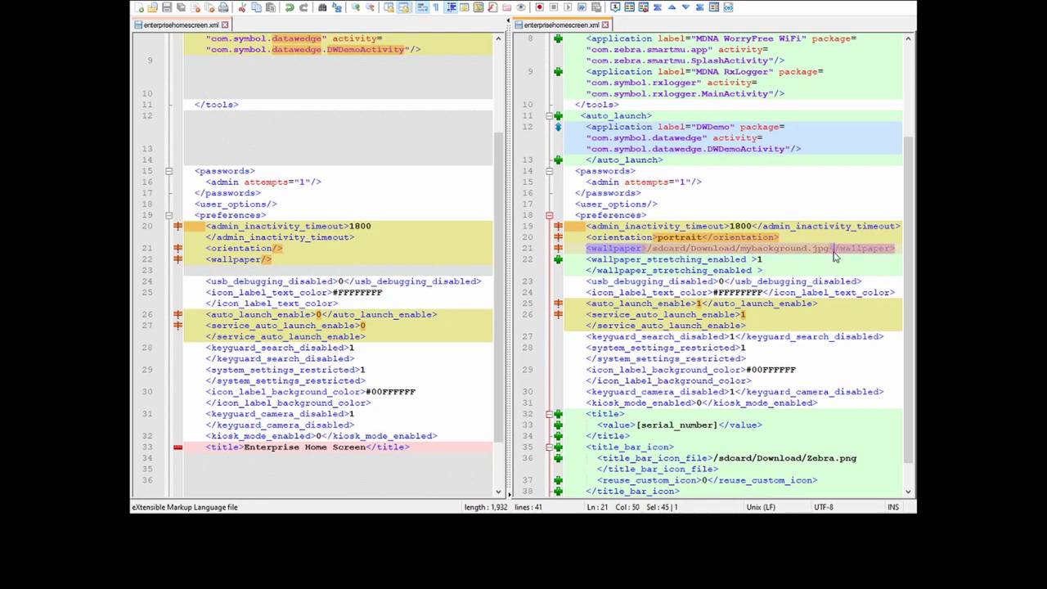
{"action": "left_click", "coordinate": [691, 249]}
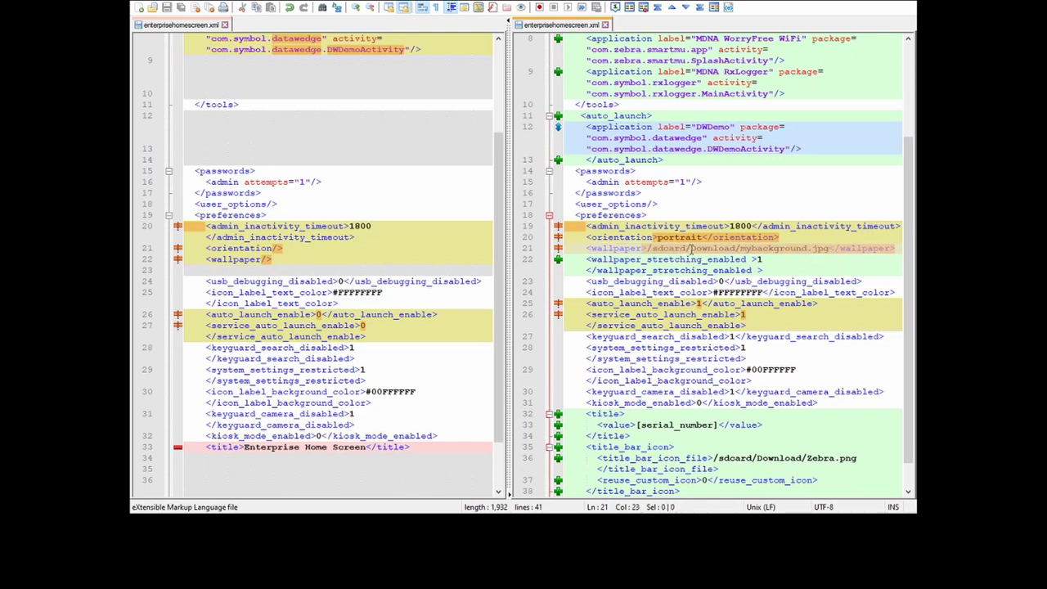
{"action": "left_click_drag", "start_coordinate": [651, 249], "coordinate": [818, 253]}
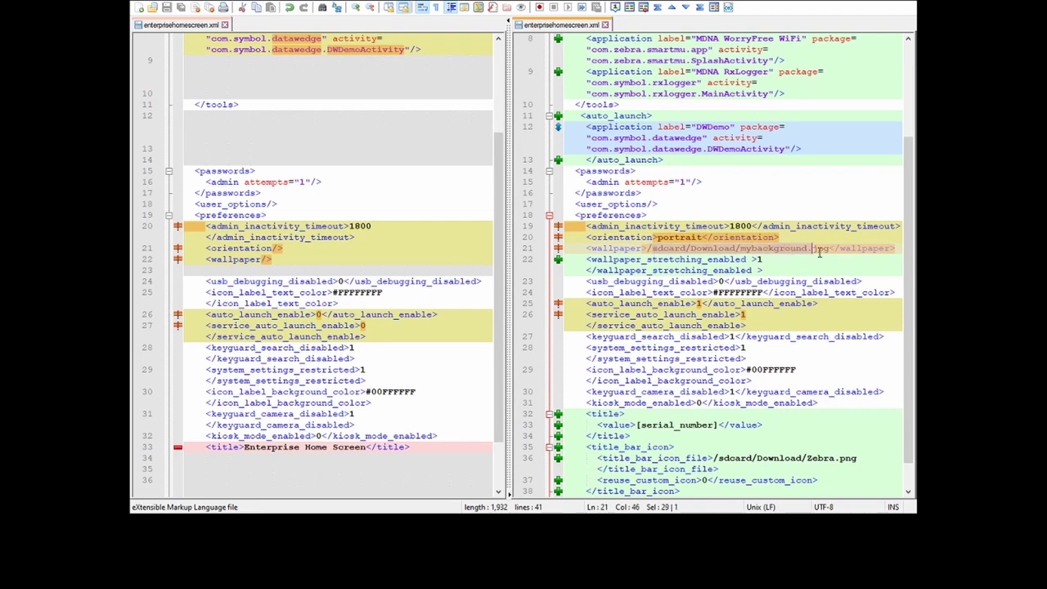
{"action": "left_click_drag", "start_coordinate": [645, 248], "coordinate": [834, 252]}
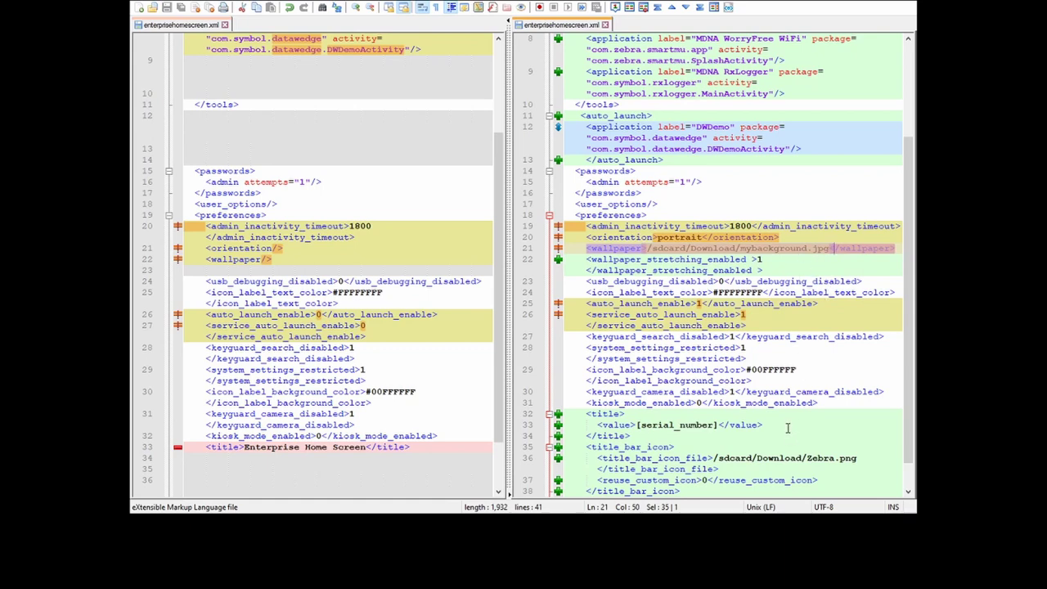
{"action": "scroll", "coordinate": [788, 428], "scroll_direction": "down", "scroll_amount": 1}
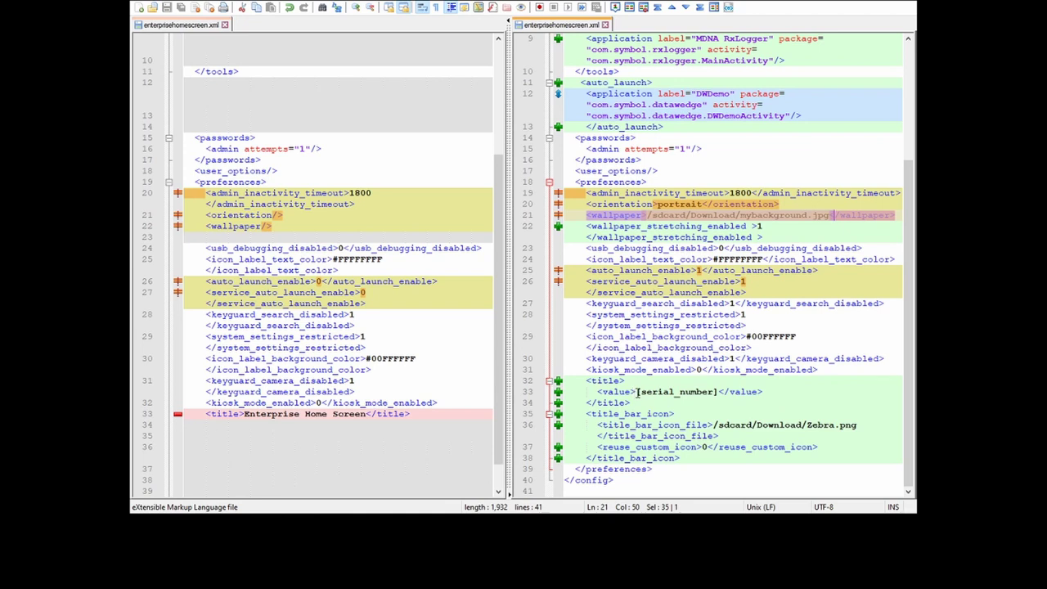
{"action": "left_click_drag", "start_coordinate": [637, 391], "coordinate": [719, 392]}
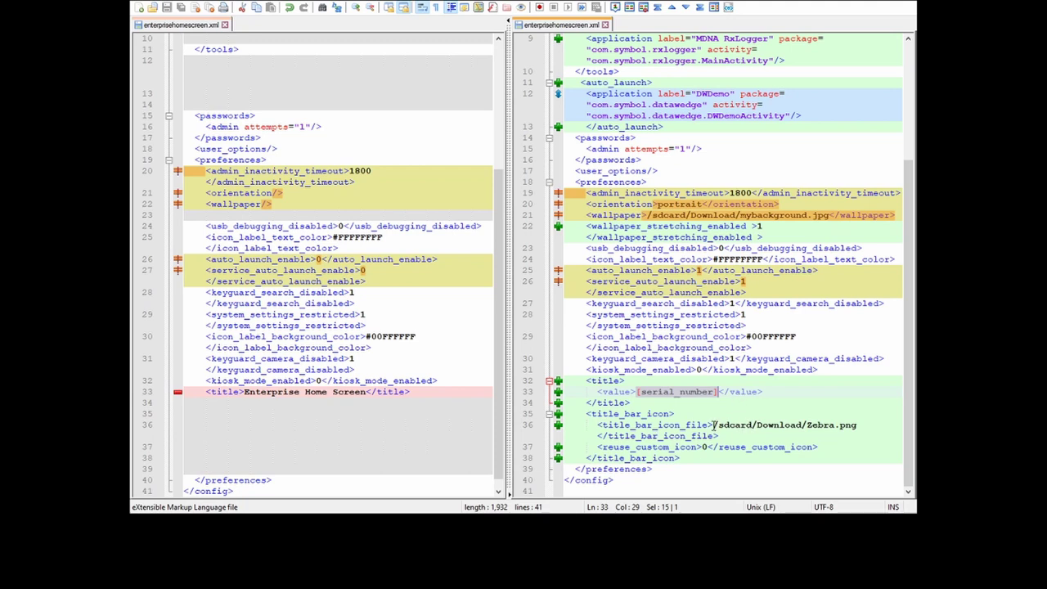
{"action": "left_click_drag", "start_coordinate": [714, 426], "coordinate": [864, 422]}
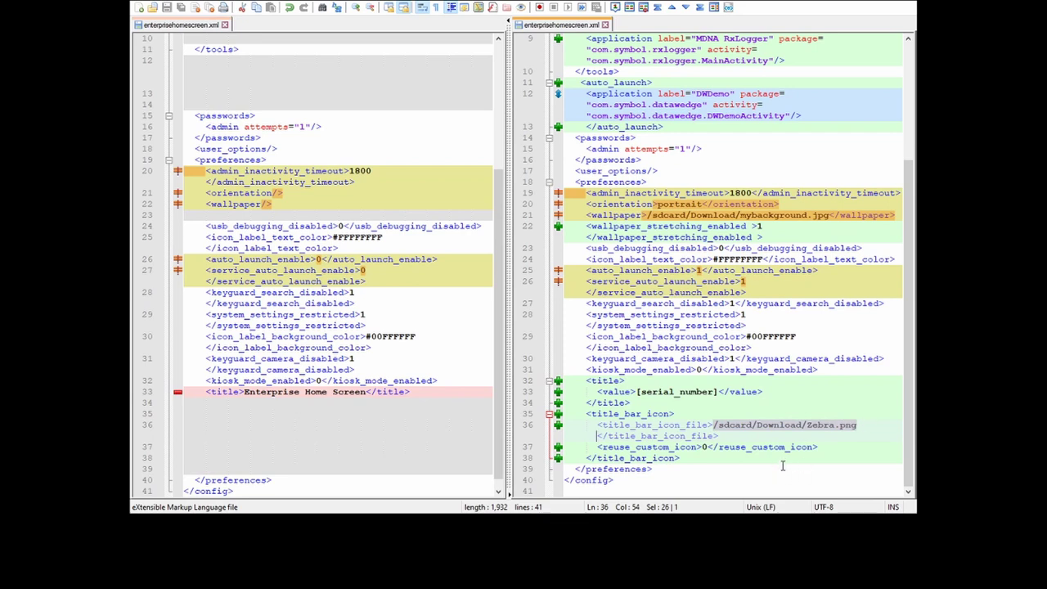
{"action": "left_click_drag", "start_coordinate": [714, 425], "coordinate": [859, 425]}
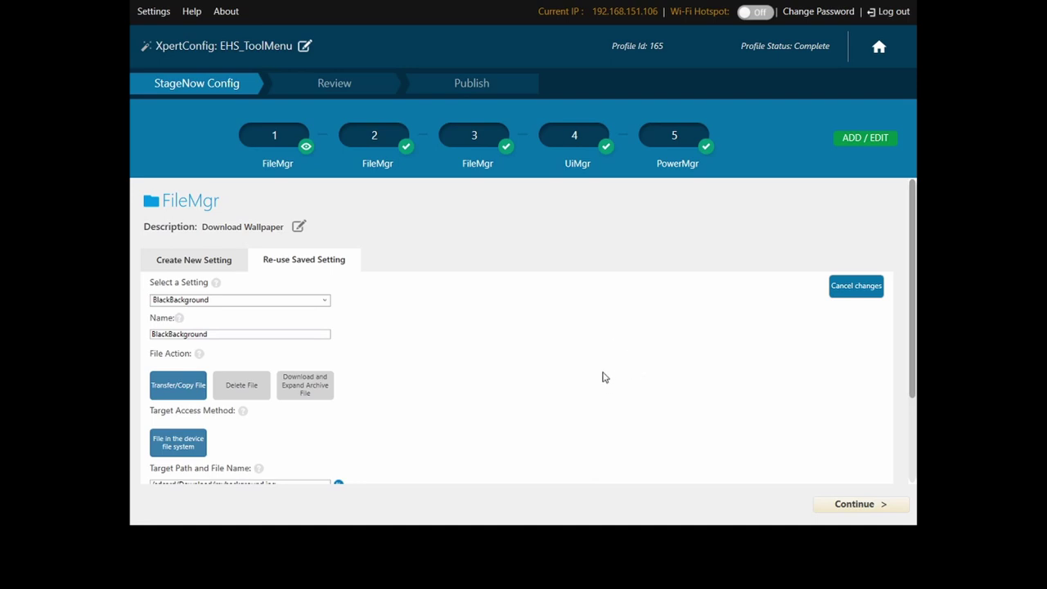
- Inspect the wallpaper step's remote Source File URI and target path, leaving both unchanged
{"action": "scroll", "coordinate": [608, 372], "scroll_direction": "down", "scroll_amount": 2}
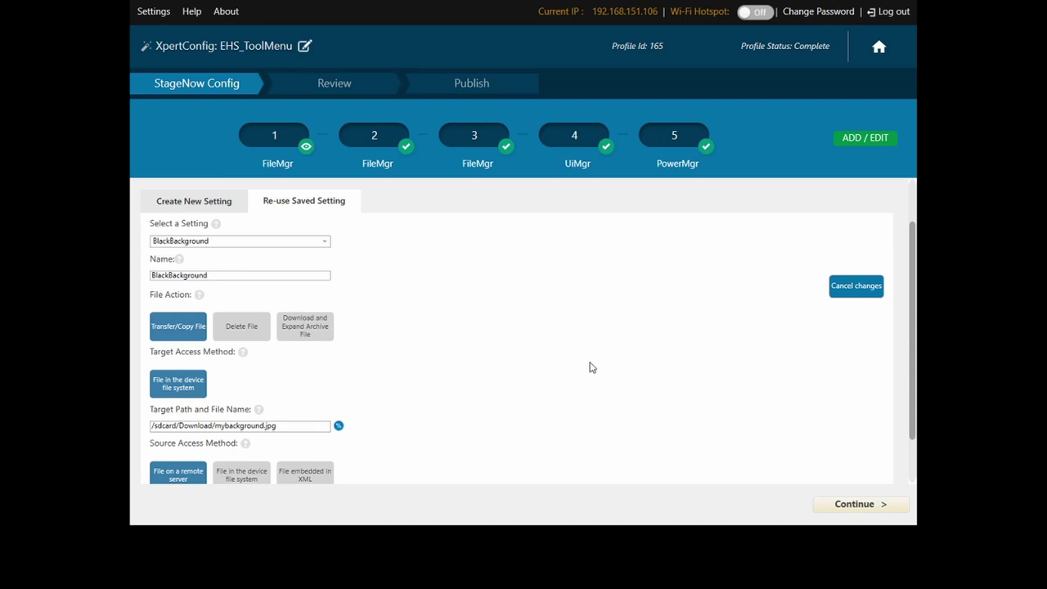
{"action": "scroll", "coordinate": [476, 364], "scroll_direction": "down", "scroll_amount": 2}
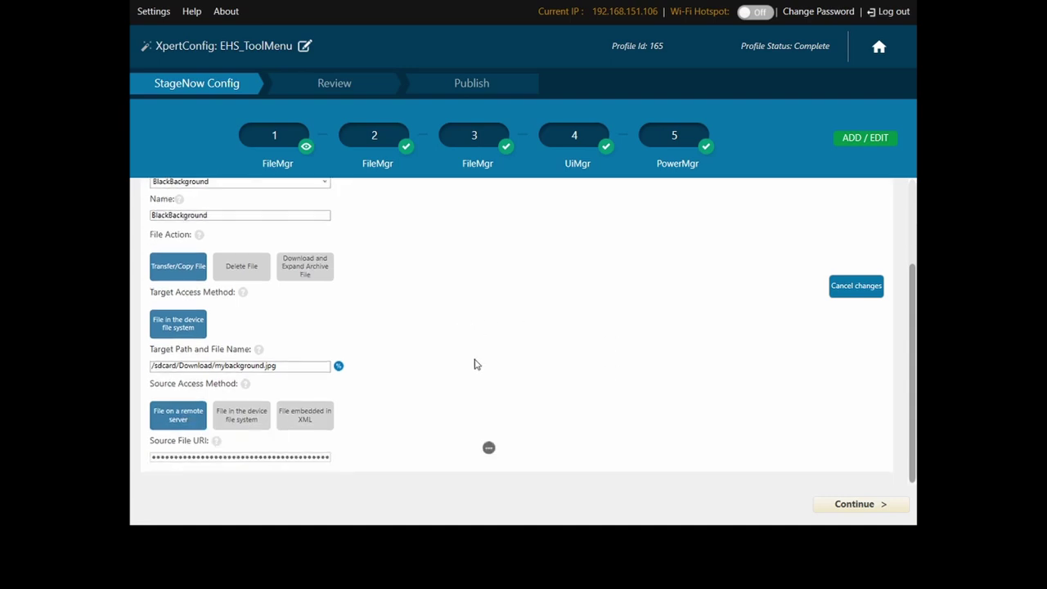
{"action": "left_click", "coordinate": [489, 447]}
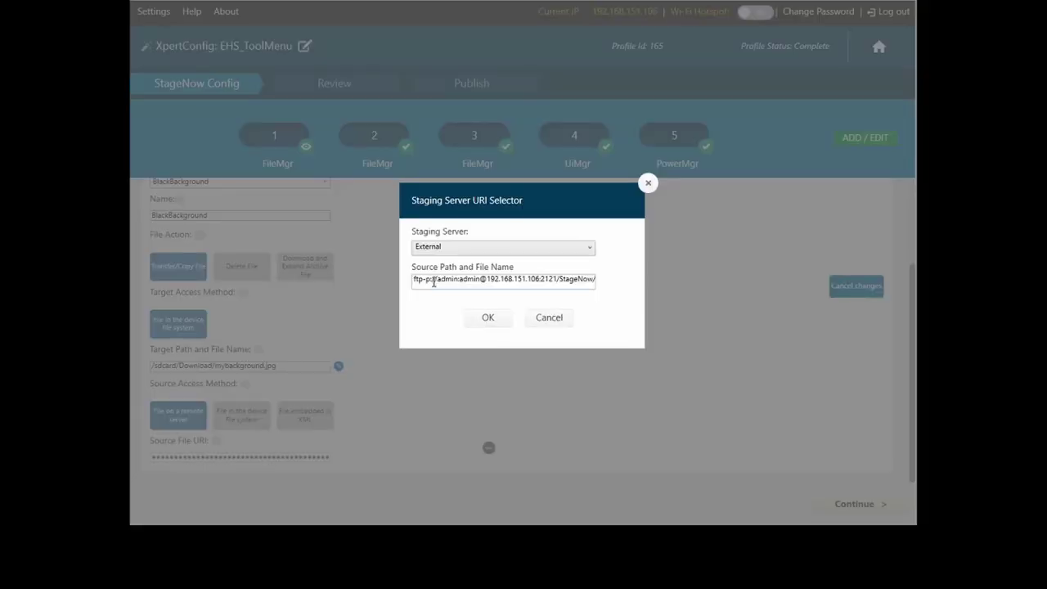
{"action": "left_click_drag", "start_coordinate": [424, 281], "coordinate": [598, 287]}
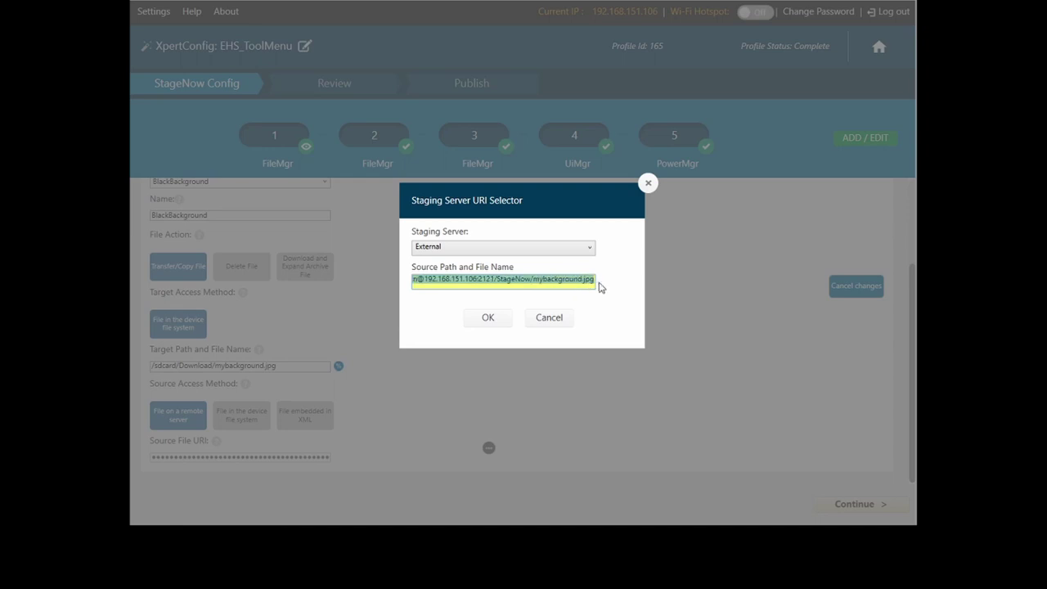
{"action": "left_click", "coordinate": [549, 319]}
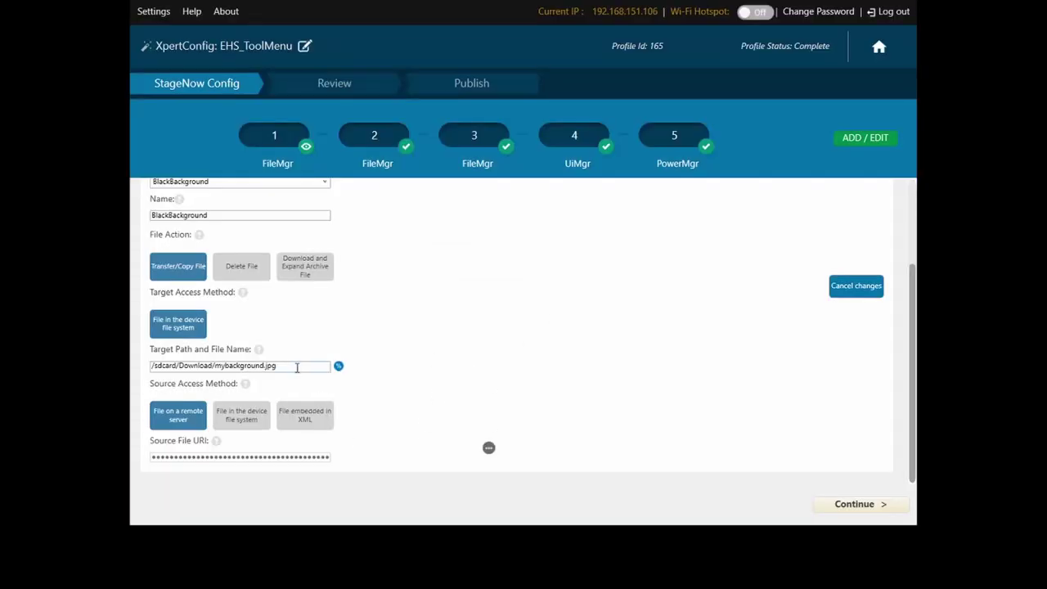
{"action": "left_click_drag", "start_coordinate": [296, 367], "coordinate": [135, 376]}
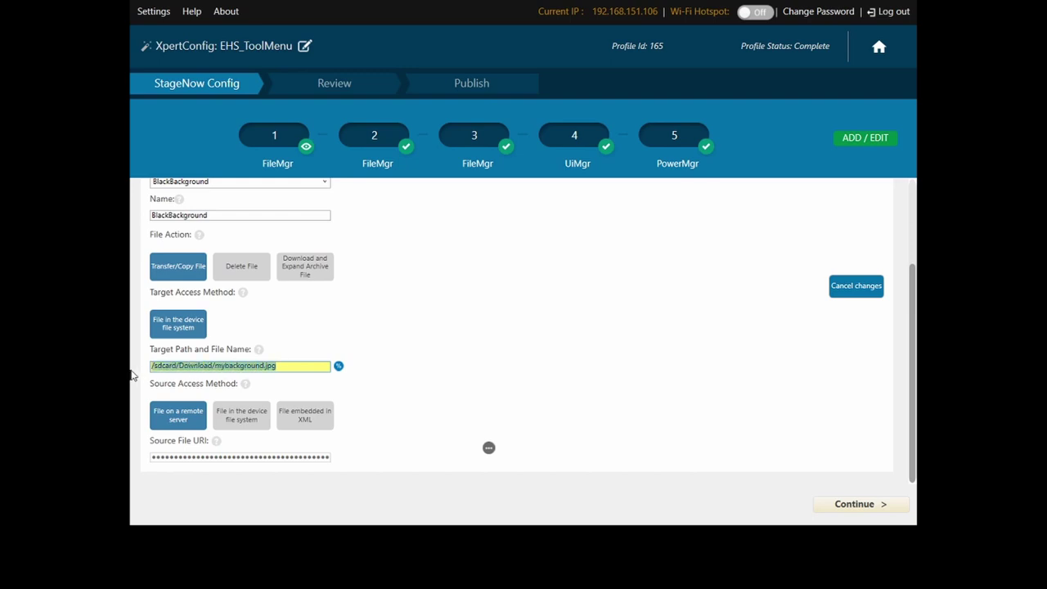
{"action": "key", "text": "End"}
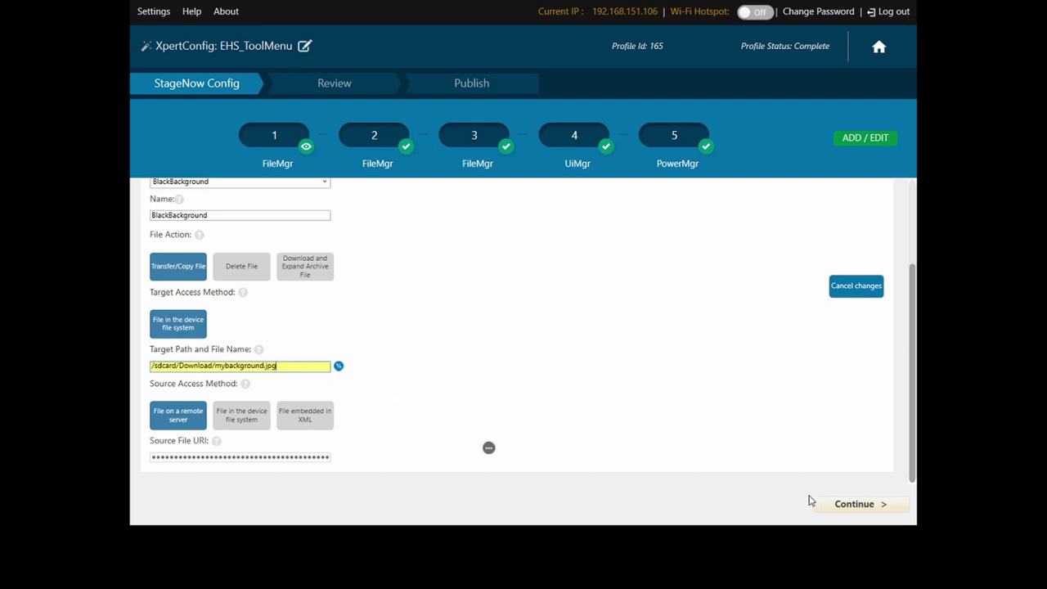
- Advance through the Zebra.png logo download step to the next FileMgr step
{"action": "left_click", "coordinate": [852, 505]}
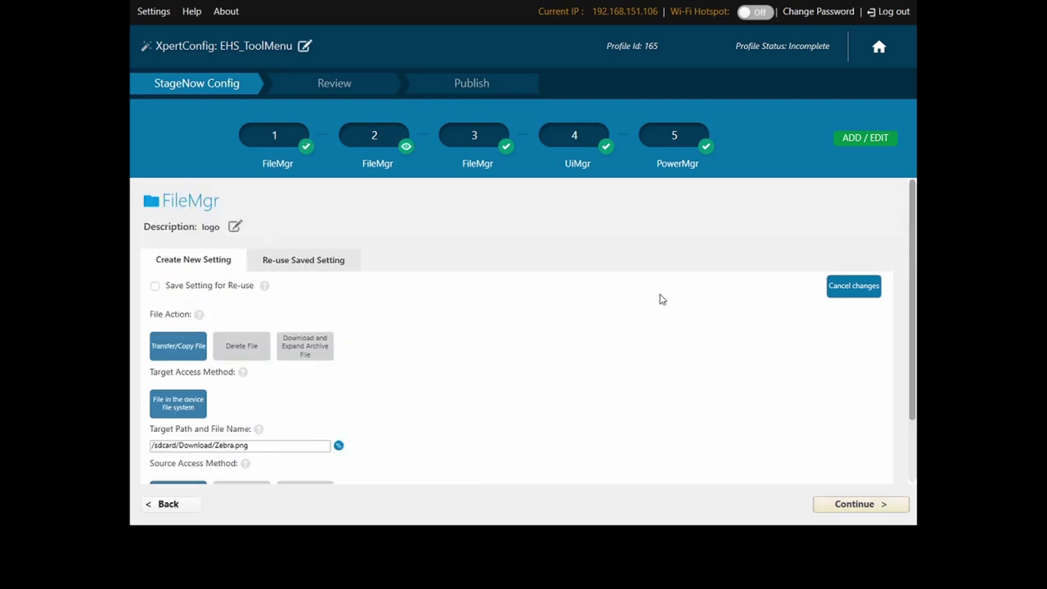
{"action": "scroll", "coordinate": [416, 389], "scroll_direction": "down", "scroll_amount": 2}
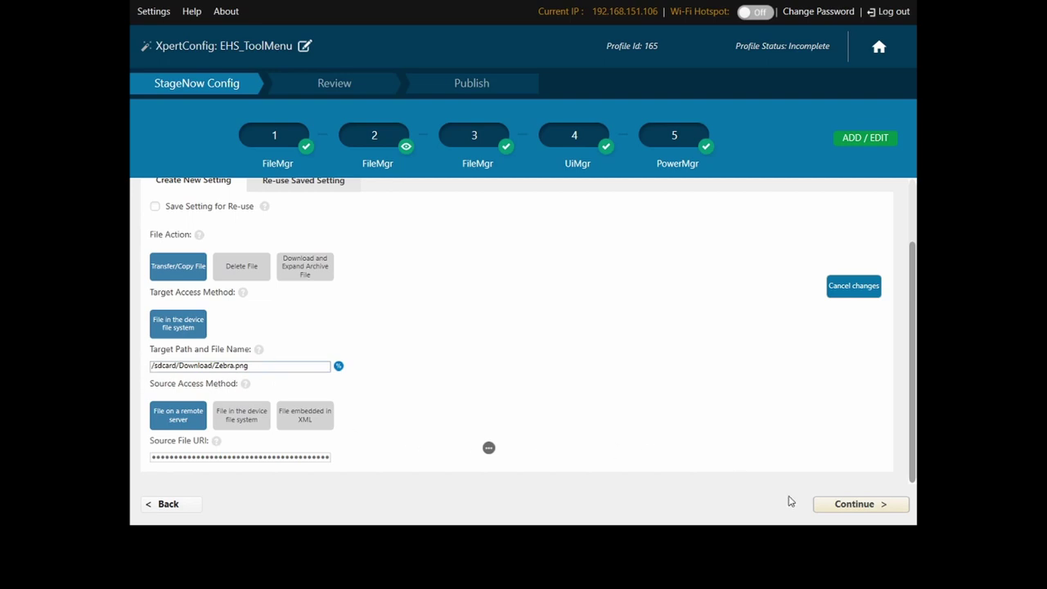
{"action": "left_click", "coordinate": [859, 506]}
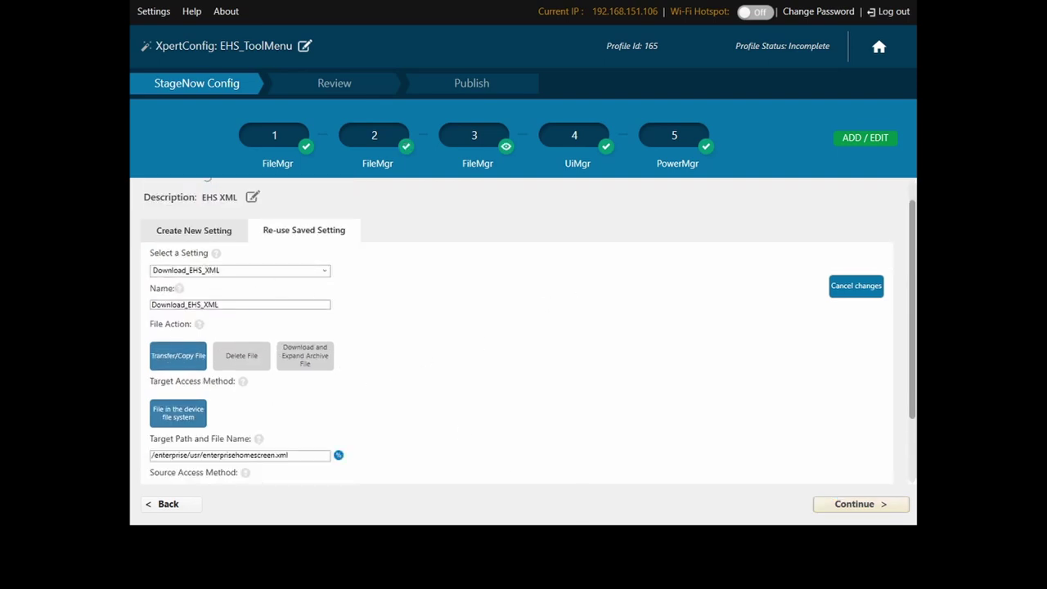
- Review the Target Path /enterprise/usr/enterprisehomescreen.xml without changing it
{"action": "scroll", "coordinate": [454, 337], "scroll_direction": "down", "scroll_amount": 1}
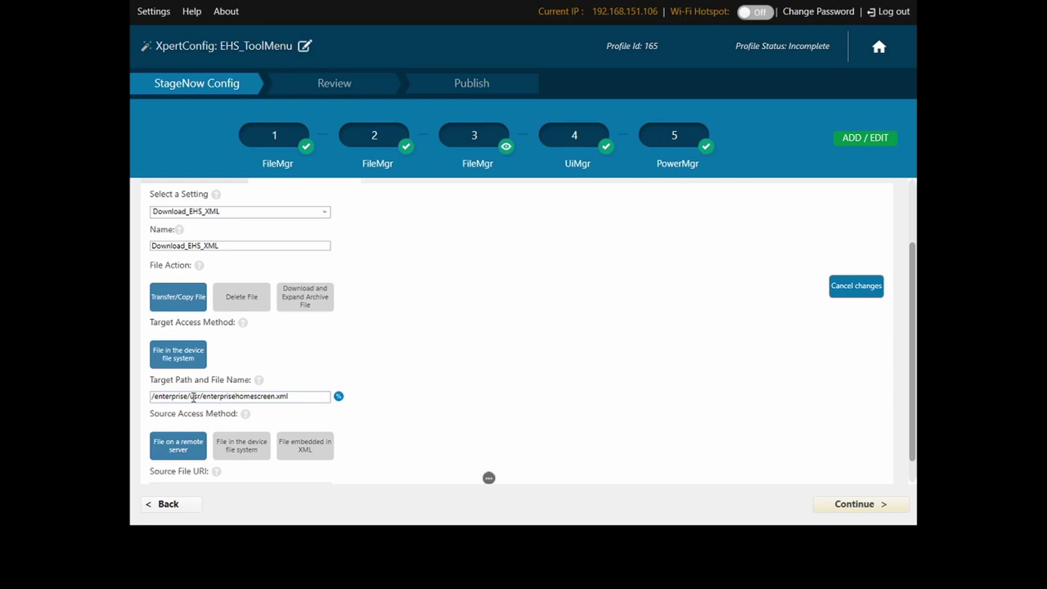
{"action": "left_click_drag", "start_coordinate": [152, 398], "coordinate": [203, 401]}
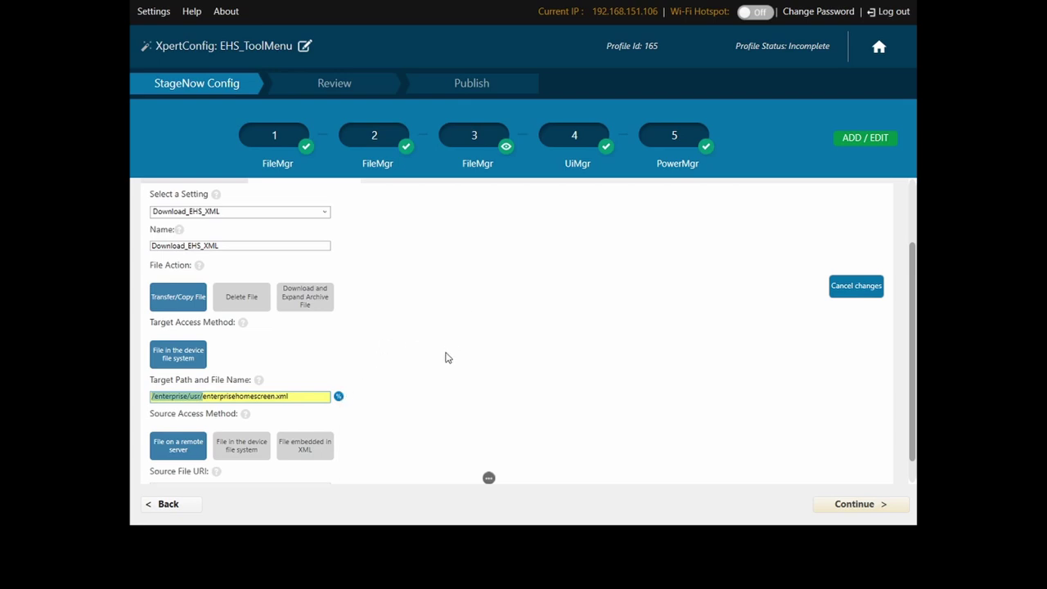
{"action": "left_click_drag", "start_coordinate": [299, 398], "coordinate": [142, 406]}
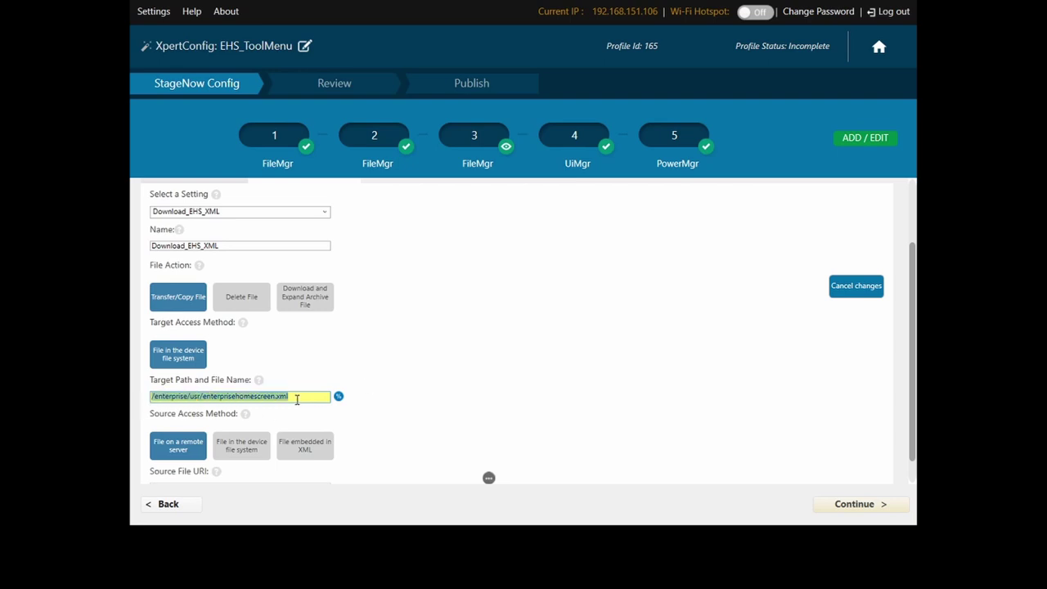
{"action": "left_click", "coordinate": [252, 396]}
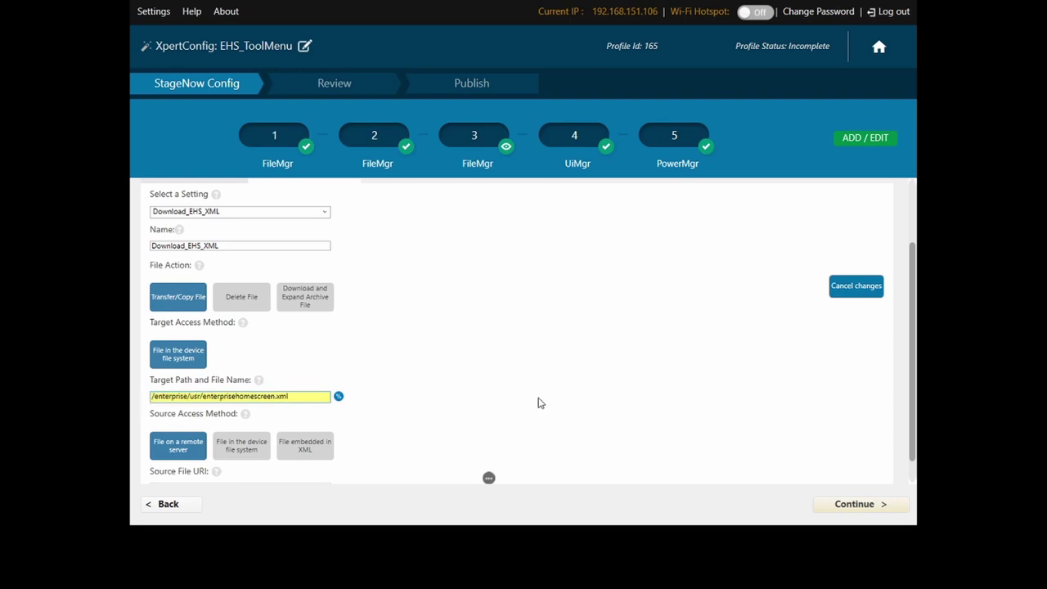
{"action": "scroll", "coordinate": [553, 401], "scroll_direction": "down", "scroll_amount": 1}
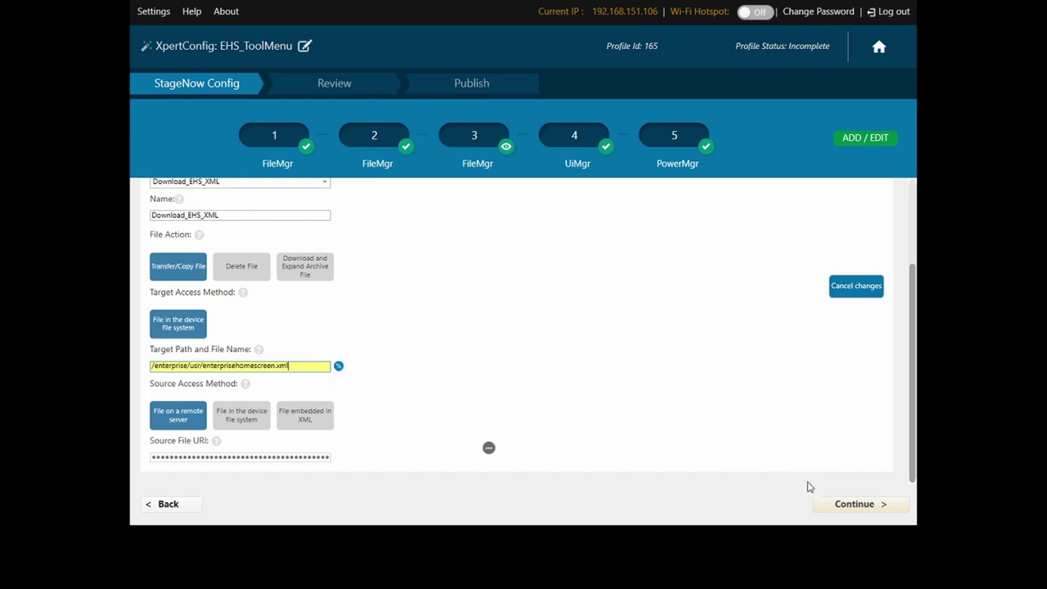
- Advance to the Enterprise Keyboard UiMgr step and scroll through its settings
{"action": "left_click", "coordinate": [850, 505]}
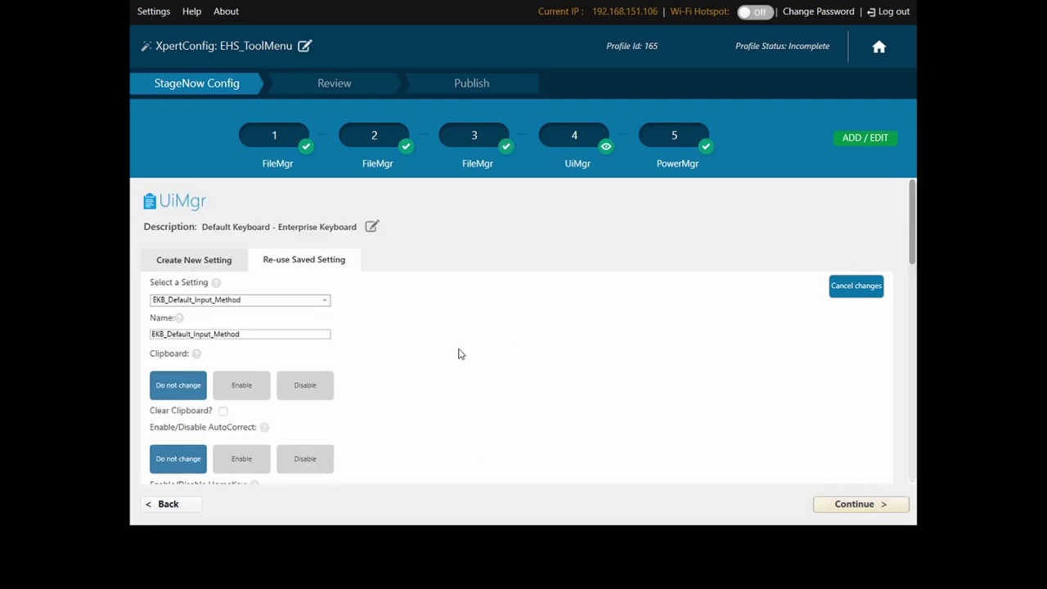
{"action": "scroll", "coordinate": [389, 386], "scroll_direction": "down", "scroll_amount": 1}
{"action": "scroll", "coordinate": [389, 386], "scroll_direction": "down", "scroll_amount": 10}
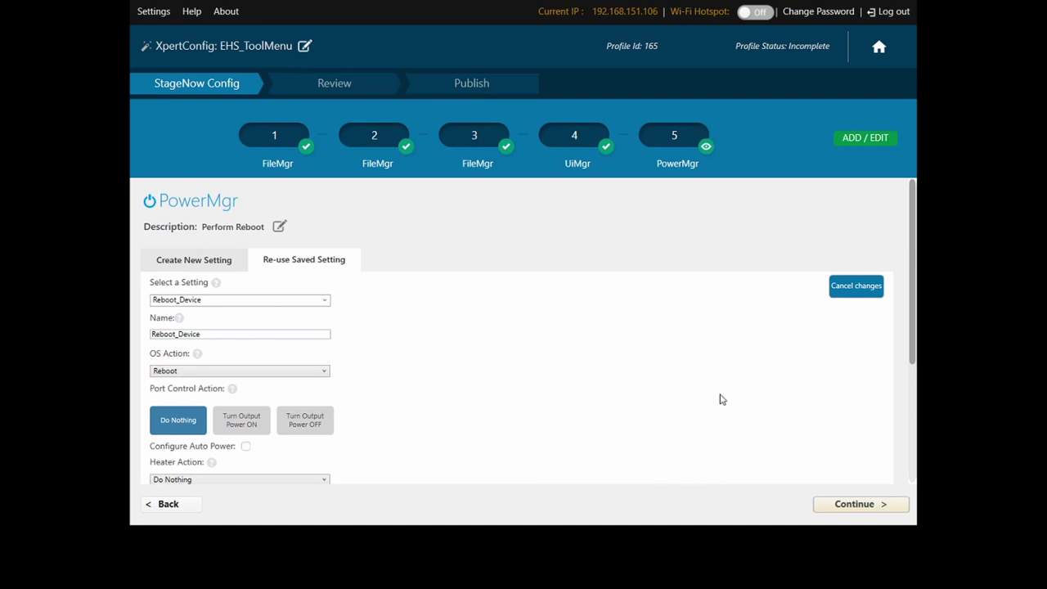
- Finish the EHS_ToolMenu profile, choose PDF417 StageNow barcodes and generate the test barcode PDF
{"action": "left_click", "coordinate": [850, 505]}
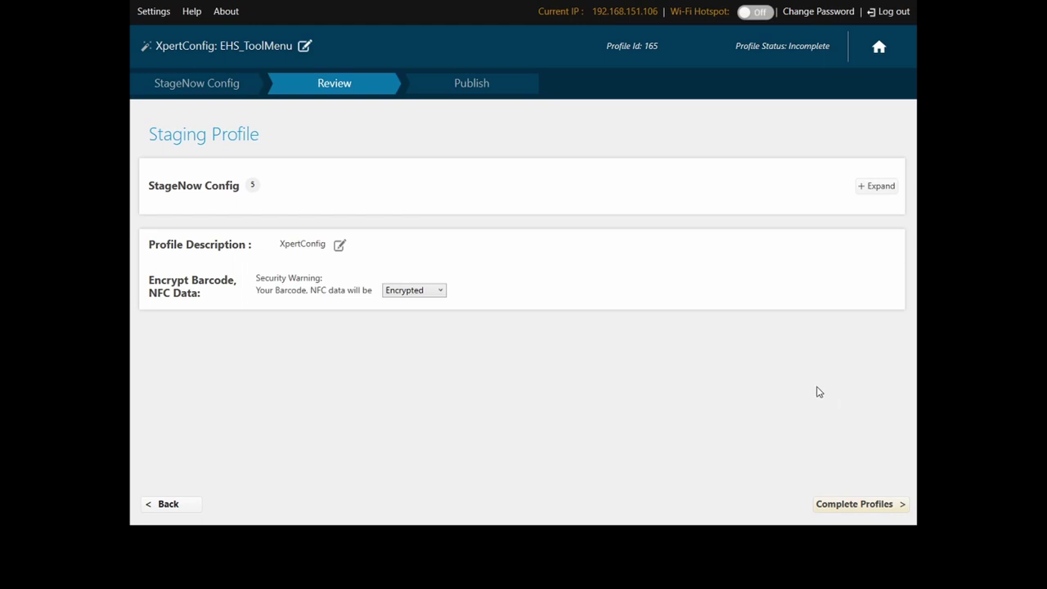
{"action": "left_click", "coordinate": [843, 507]}
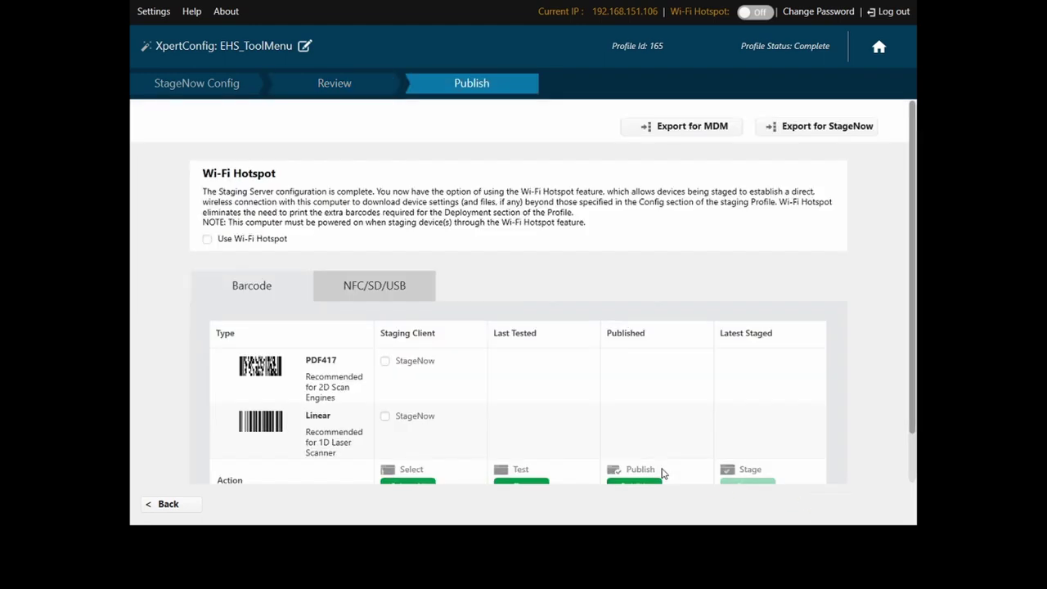
{"action": "scroll", "coordinate": [386, 362], "scroll_direction": "down", "scroll_amount": 1}
{"action": "left_click", "coordinate": [384, 343]}
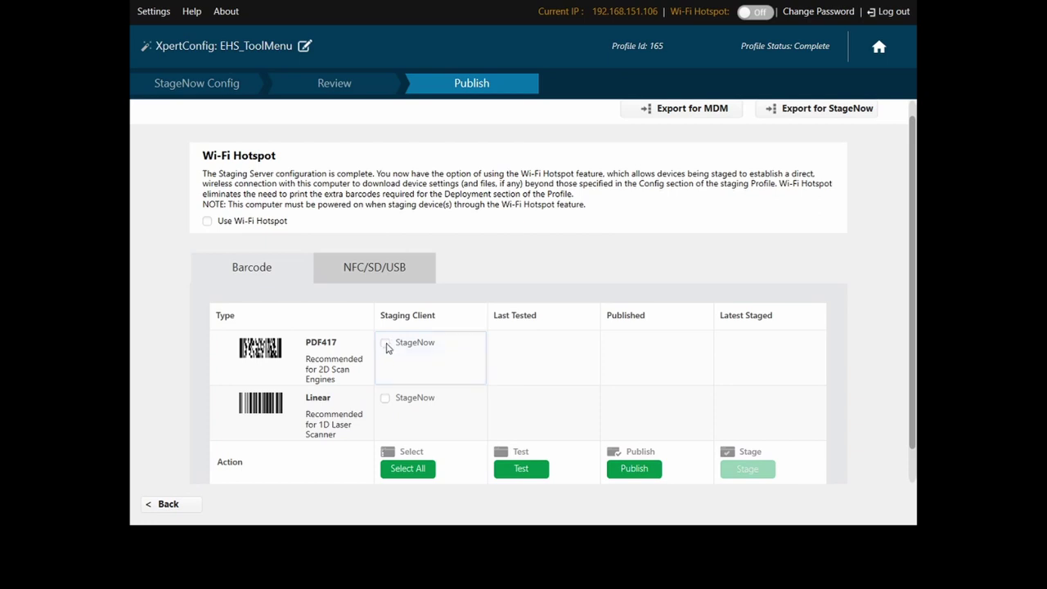
{"action": "left_click", "coordinate": [524, 469]}
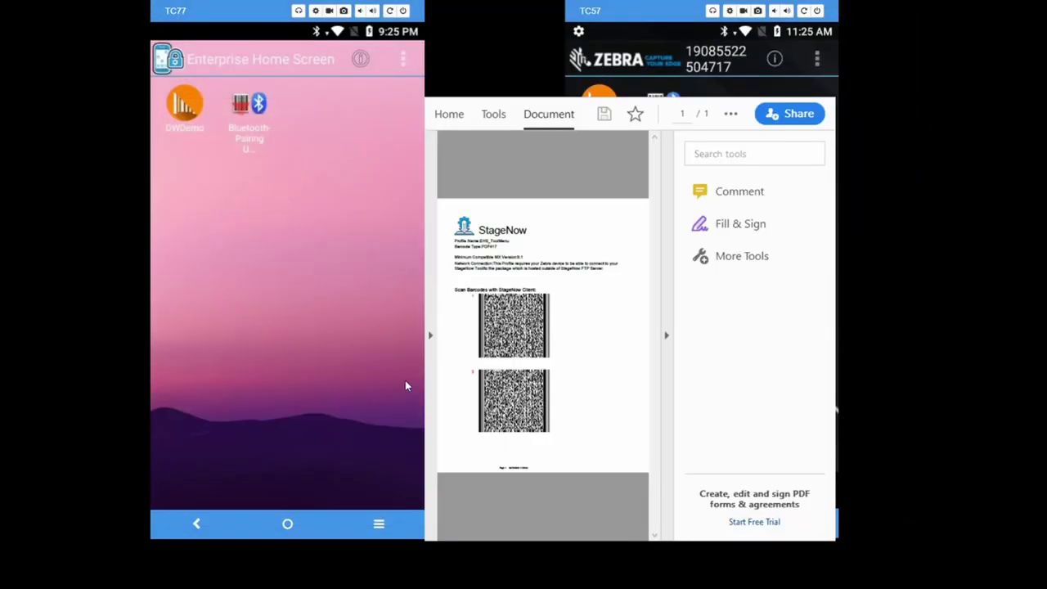
- Enlarge the barcode PDF and bring barcode 1 fully into view
{"action": "left_click", "coordinate": [667, 336]}
{"action": "scroll", "coordinate": [669, 352], "scroll_direction": "up", "scroll_amount": 4}
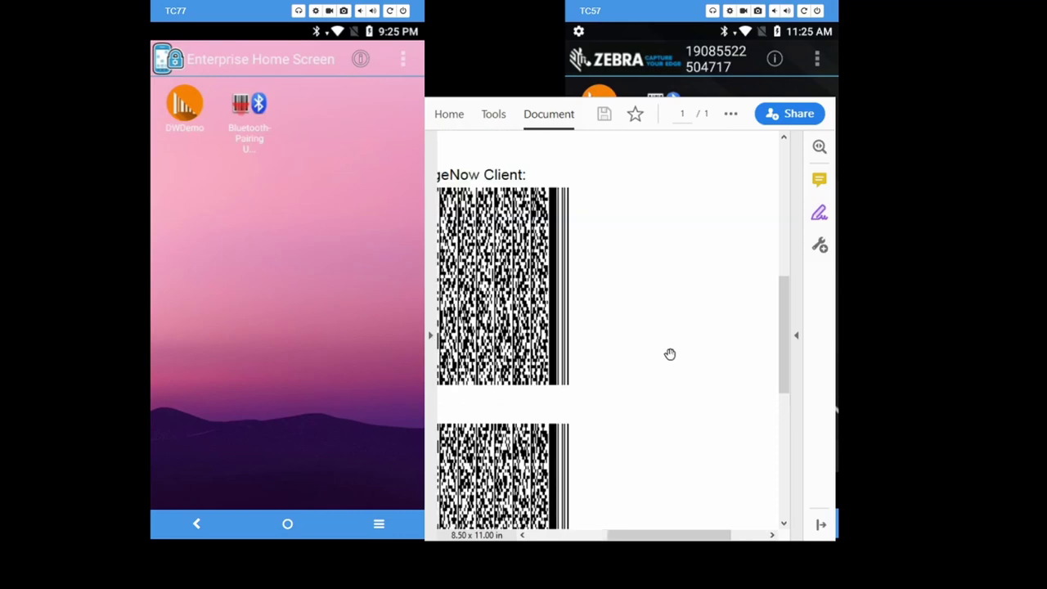
{"action": "left_click_drag", "start_coordinate": [640, 368], "coordinate": [731, 376]}
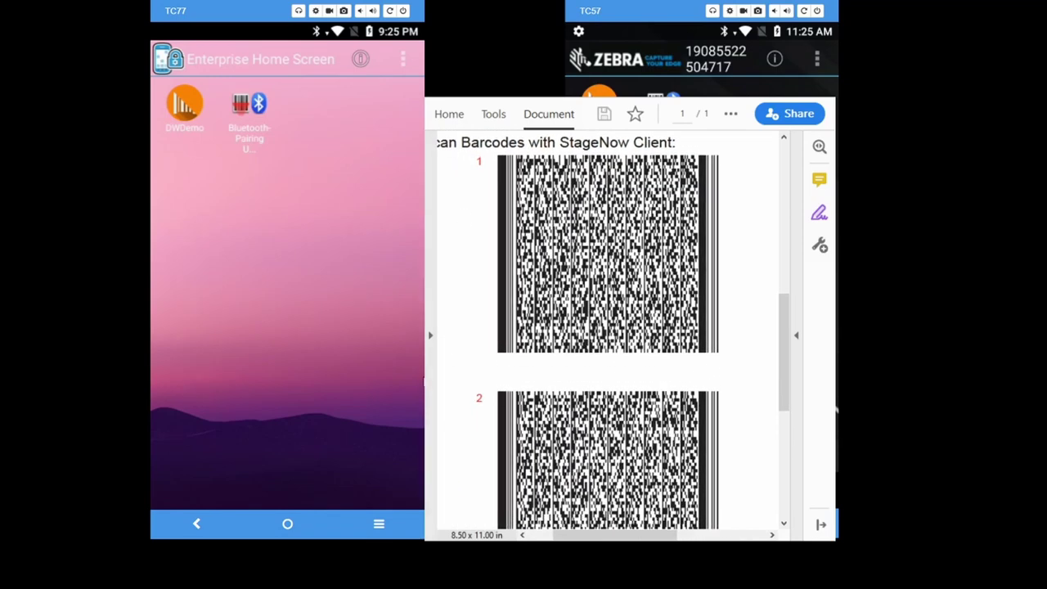
- Log in as admin on the TC77 with the empty password and return to the app grid
{"action": "left_click", "coordinate": [403, 62]}
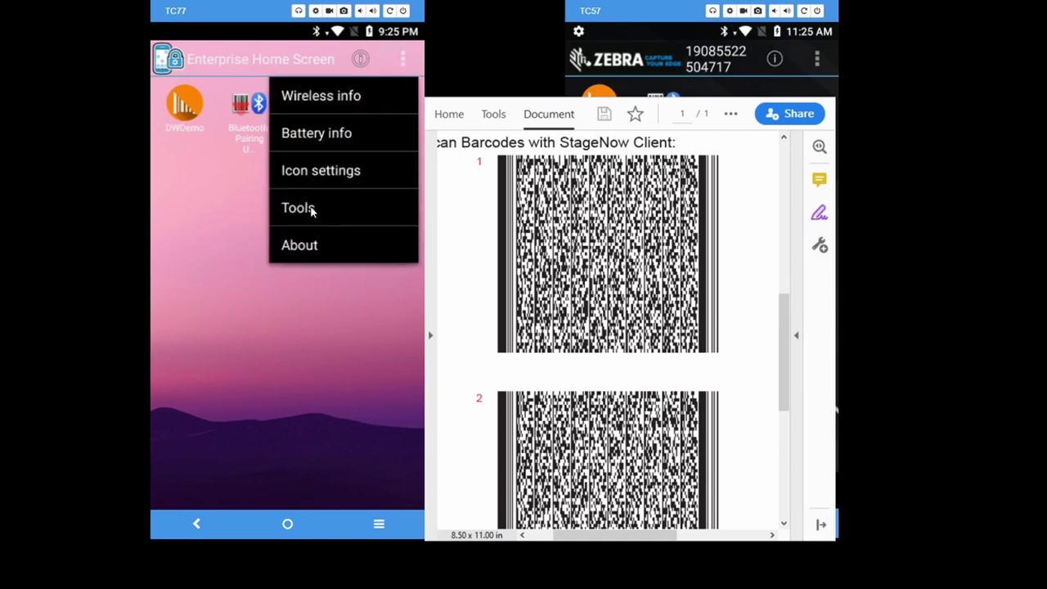
{"action": "left_click", "coordinate": [312, 210]}
{"action": "left_click", "coordinate": [263, 135]}
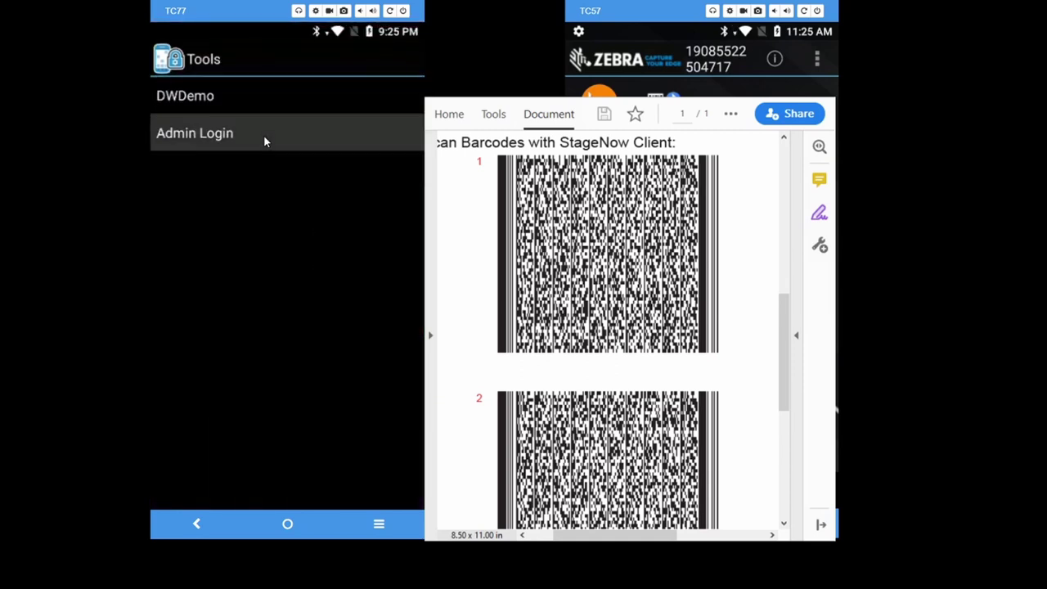
{"action": "left_click", "coordinate": [342, 346]}
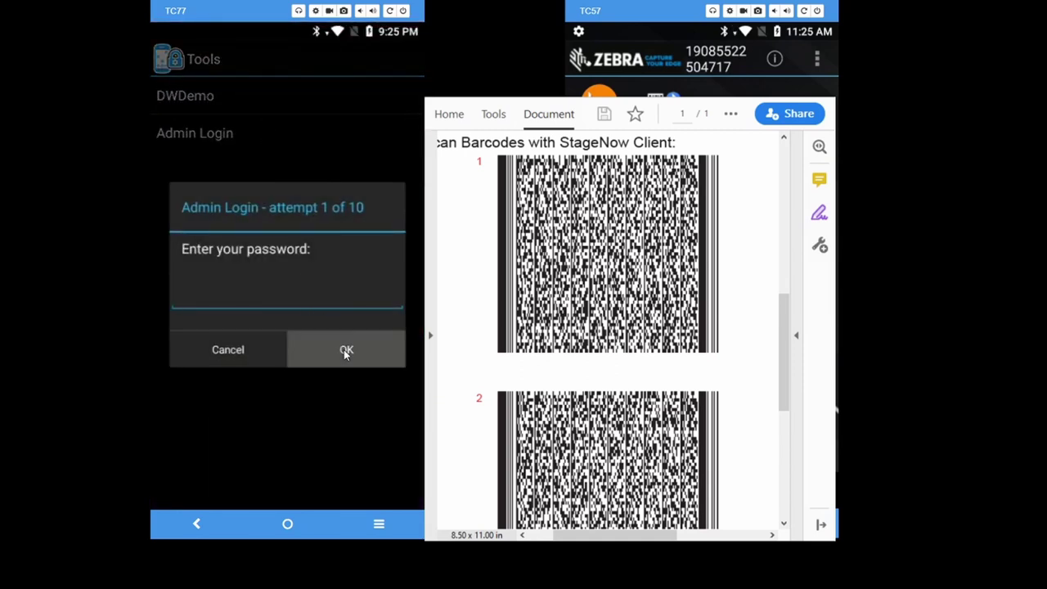
{"action": "left_click", "coordinate": [298, 363]}
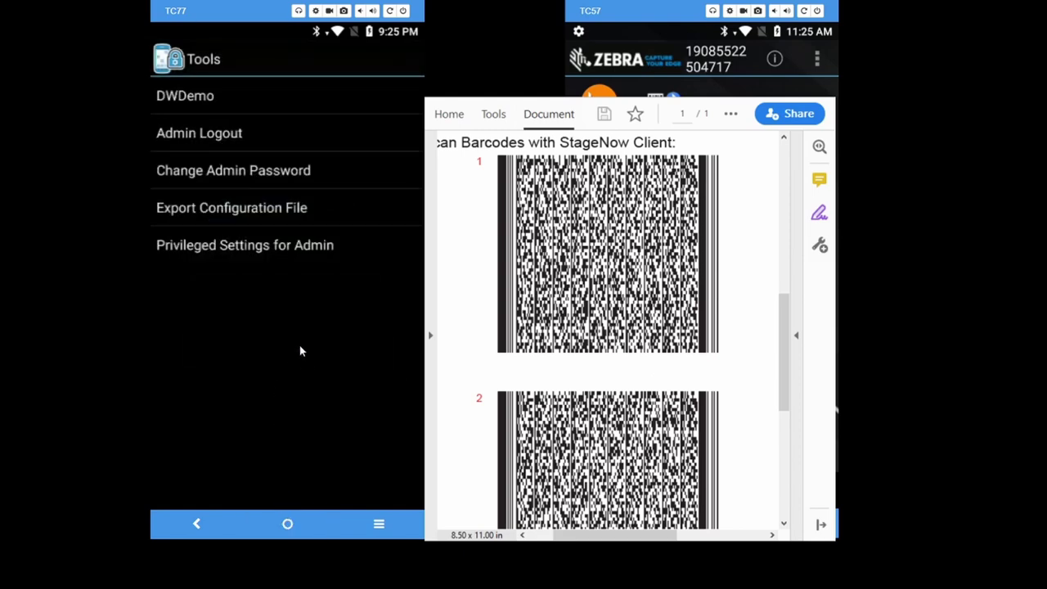
{"action": "right_click", "coordinate": [296, 354]}
{"action": "scroll", "coordinate": [293, 344], "scroll_direction": "down", "scroll_amount": 5}
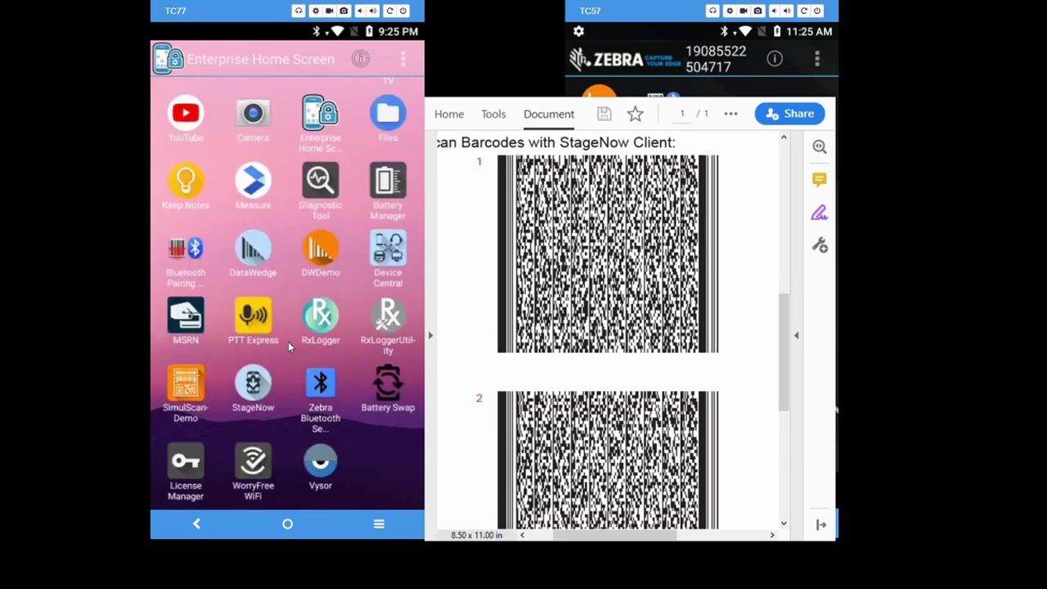
- Launch StageNow on the TC77 to scan the barcodes, then close the barcode PDF window
{"action": "left_click", "coordinate": [254, 388]}
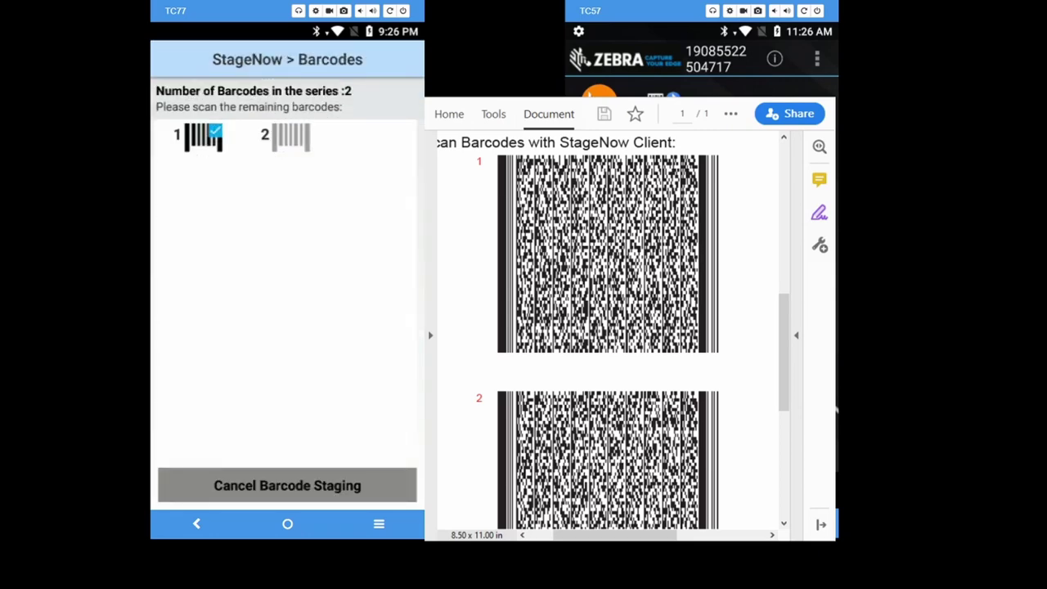
{"action": "scroll", "coordinate": [481, 344], "scroll_direction": "down", "scroll_amount": 3}
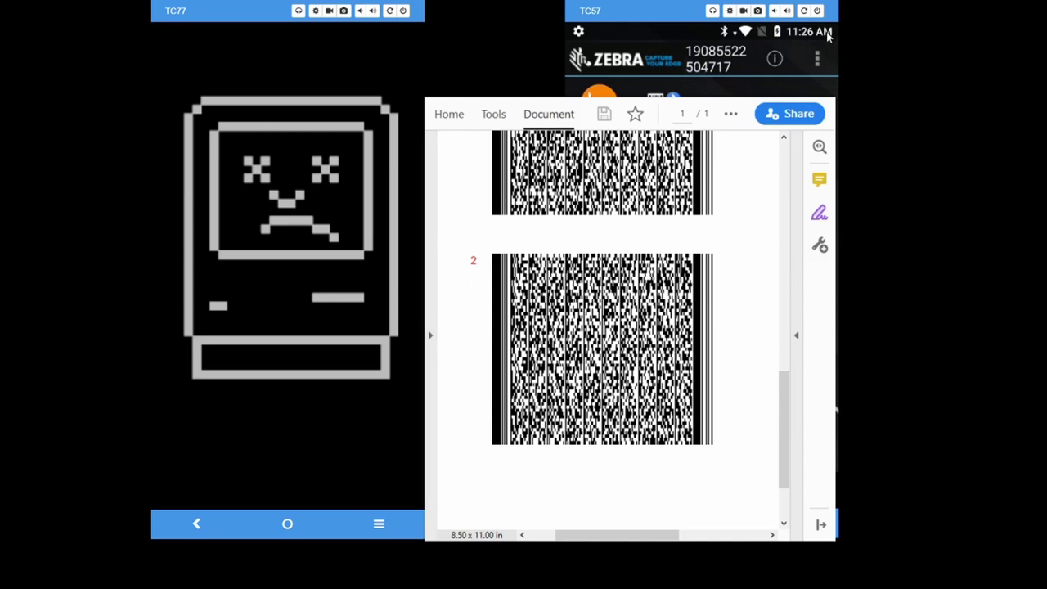
{"action": "key", "text": "alt+F4"}
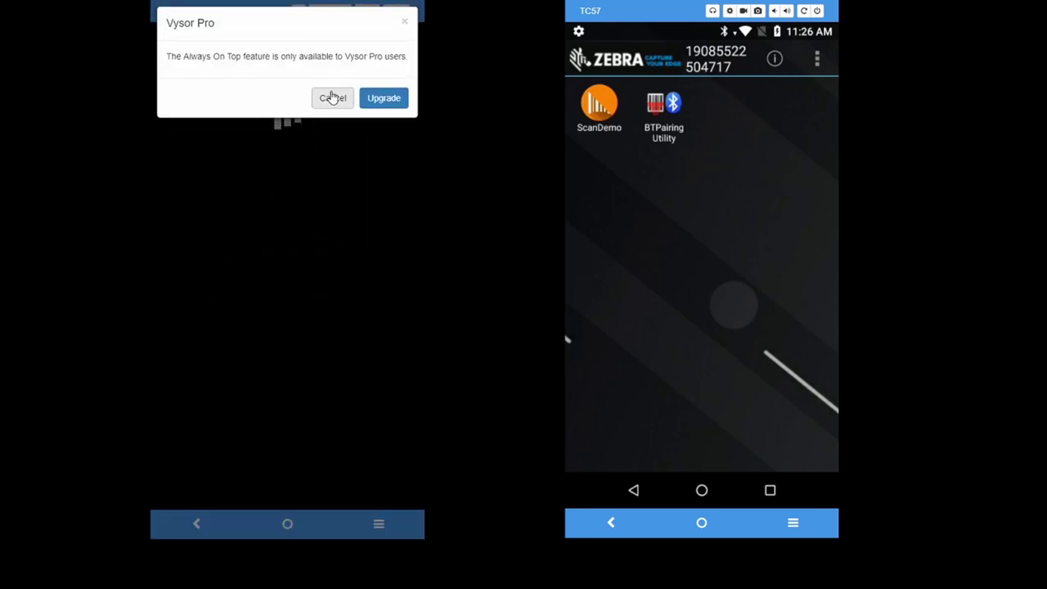
- Decline the Vysor Pro offer, unlock the restarted TC77 and go back to its home screen
{"action": "left_click", "coordinate": [332, 96]}
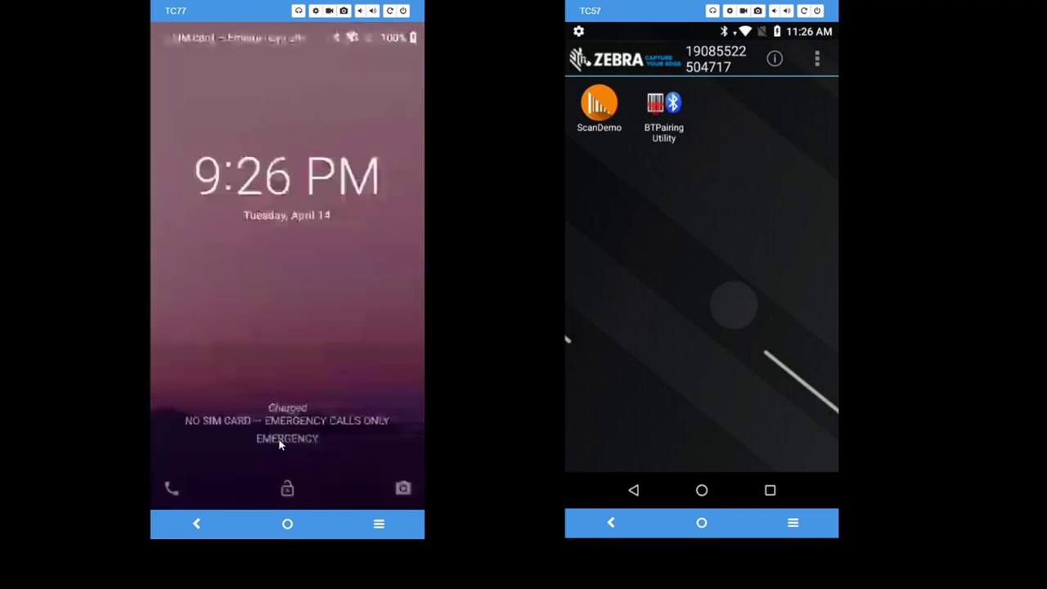
{"action": "left_click_drag", "start_coordinate": [272, 434], "coordinate": [318, 109]}
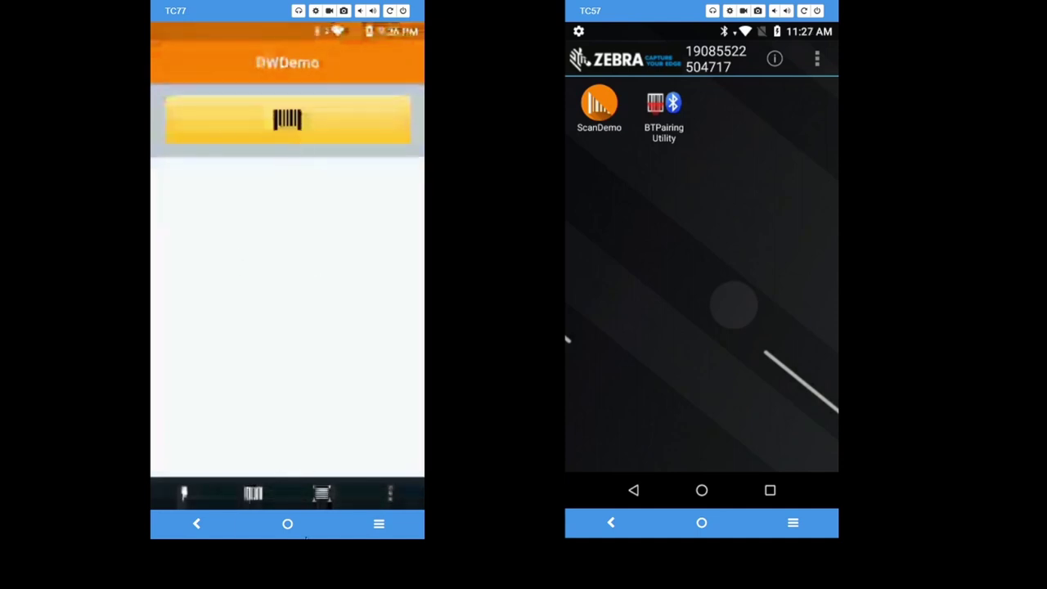
{"action": "left_click", "coordinate": [286, 524]}
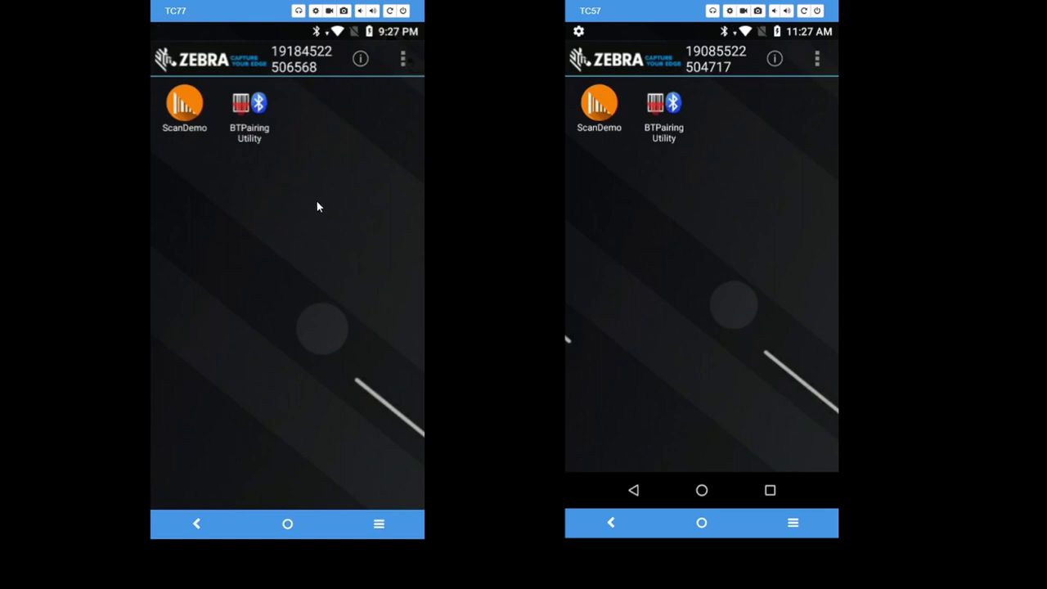
- Start an admin login from the TC77's Tools list and bring up the symbols keyboard for the password
{"action": "left_click", "coordinate": [402, 67]}
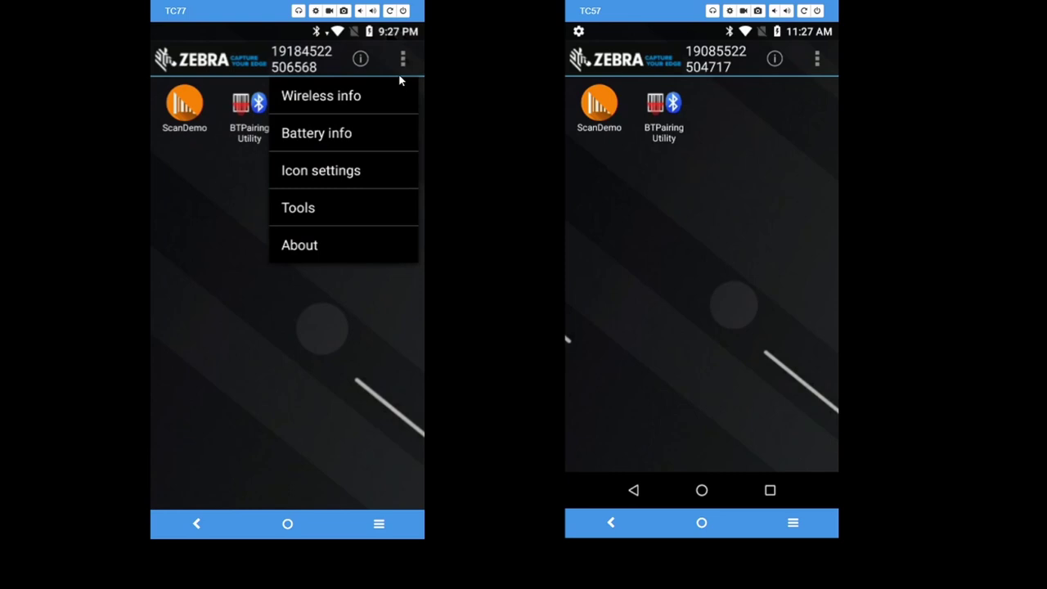
{"action": "left_click", "coordinate": [310, 209]}
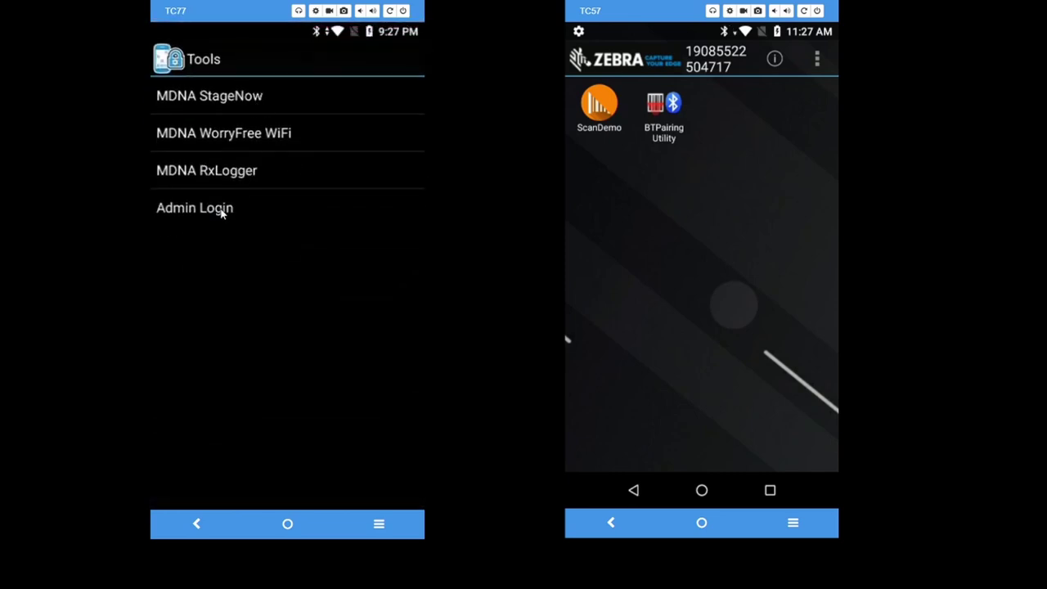
{"action": "left_click", "coordinate": [204, 209]}
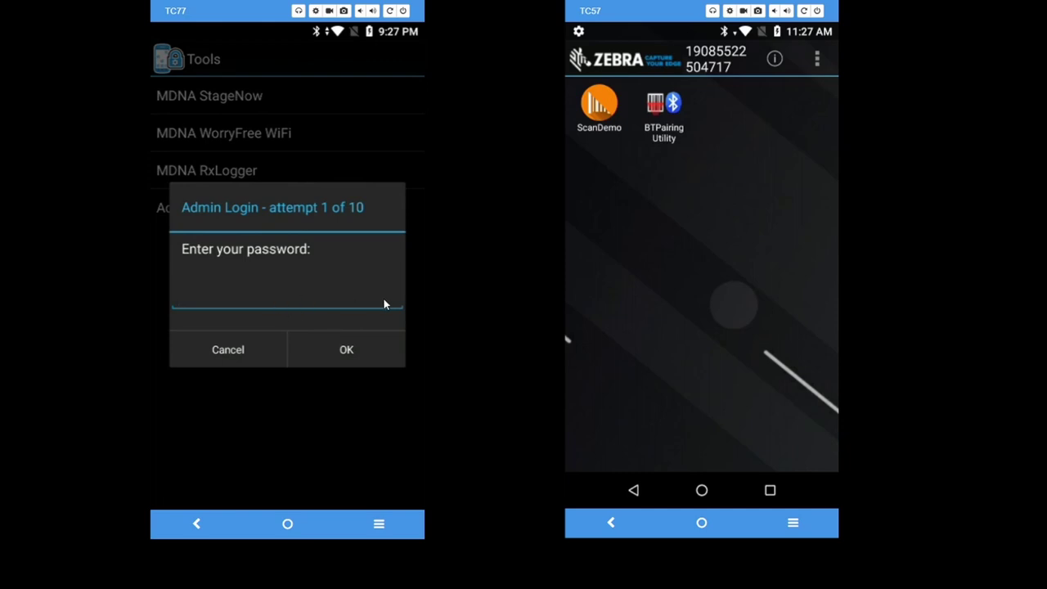
{"action": "left_click", "coordinate": [385, 304]}
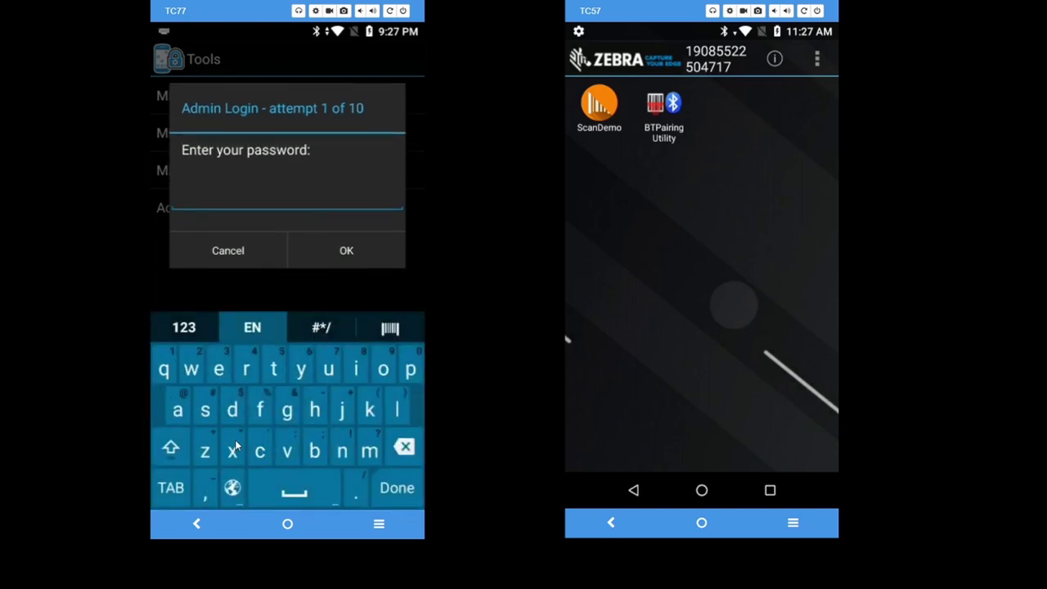
{"action": "left_click", "coordinate": [189, 330]}
{"action": "left_click", "coordinate": [315, 336]}
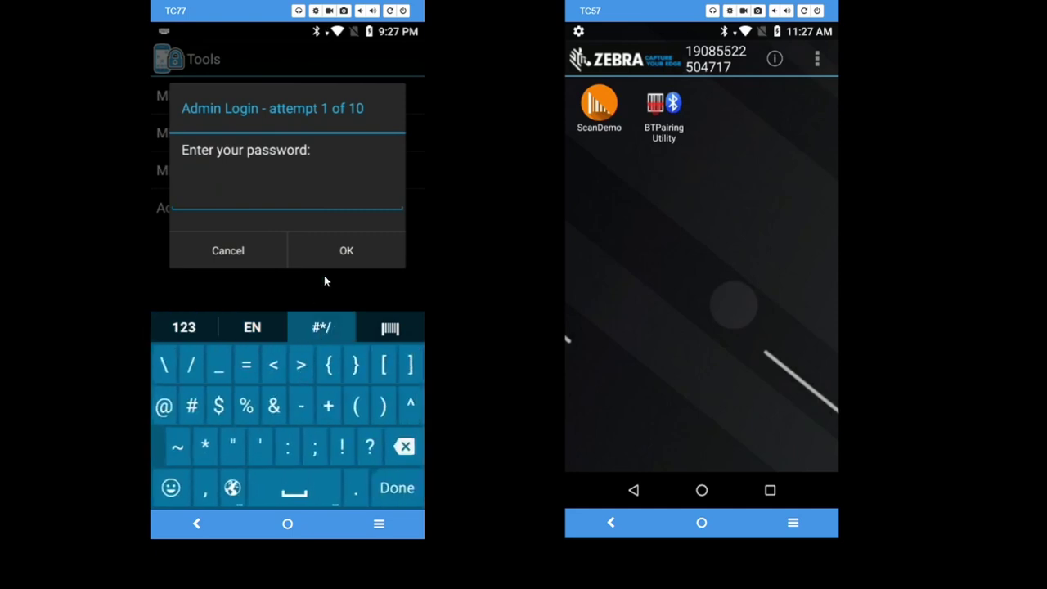